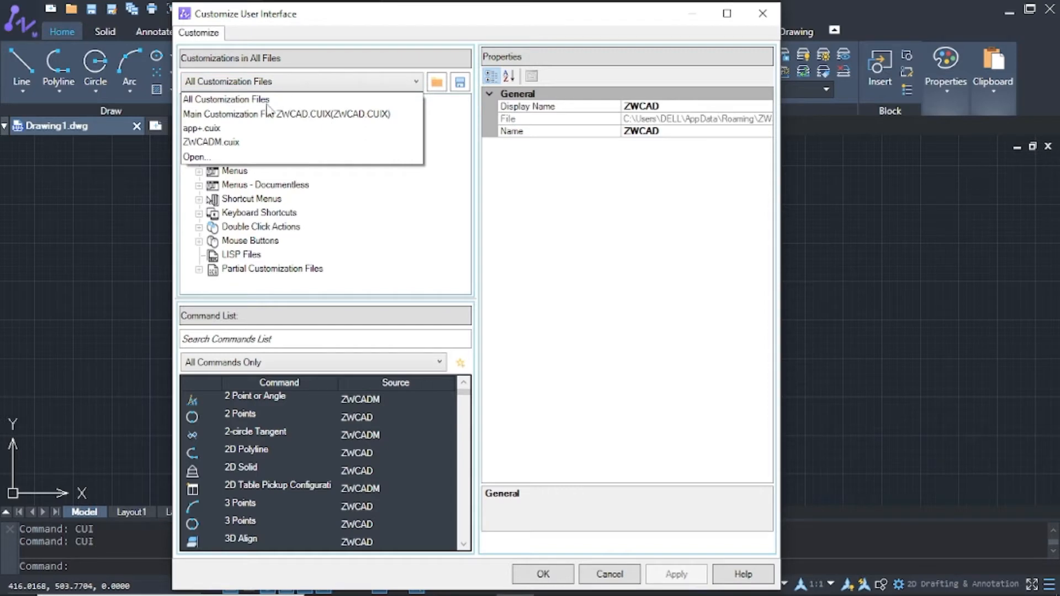
Show all customization files and look through the list of available commands
left_click(267, 101)
scroll(385, 402, "down", 1)
left_click(385, 403)
scroll(386, 402, "down", 6)
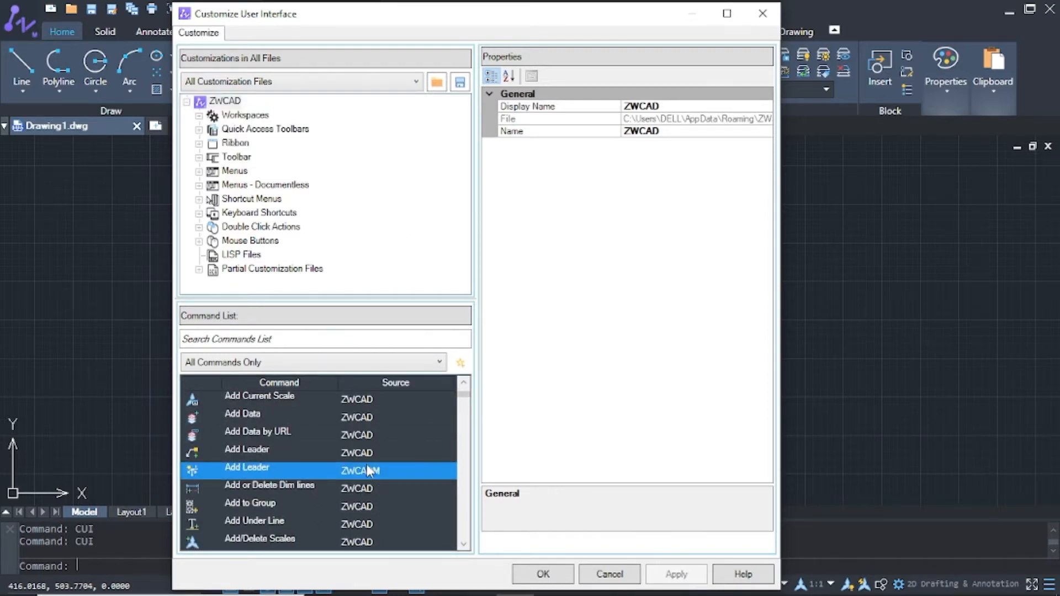
scroll(367, 470, "up", 5)
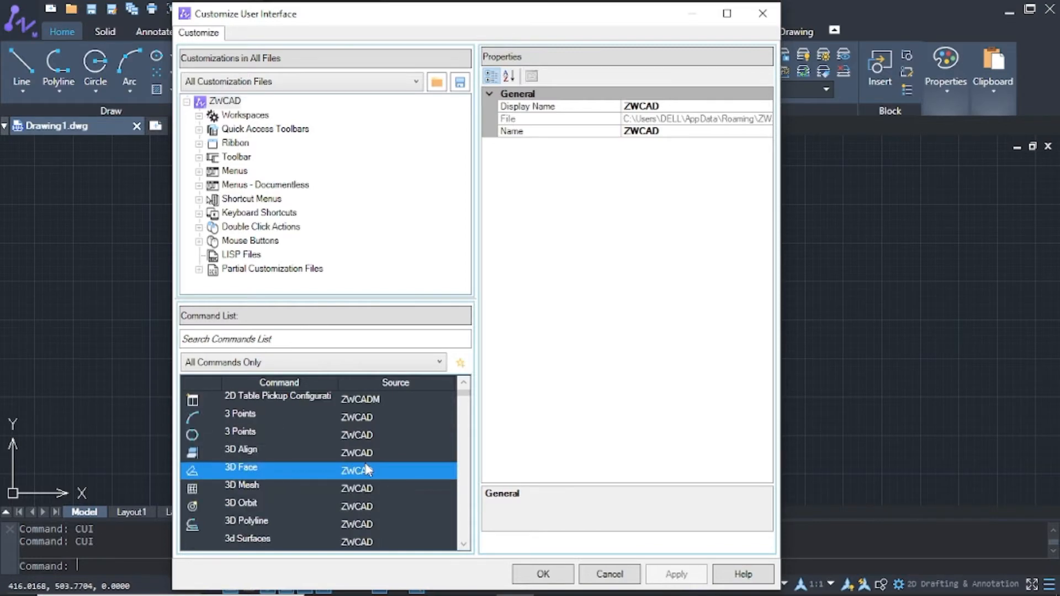
scroll(366, 463, "up", 3)
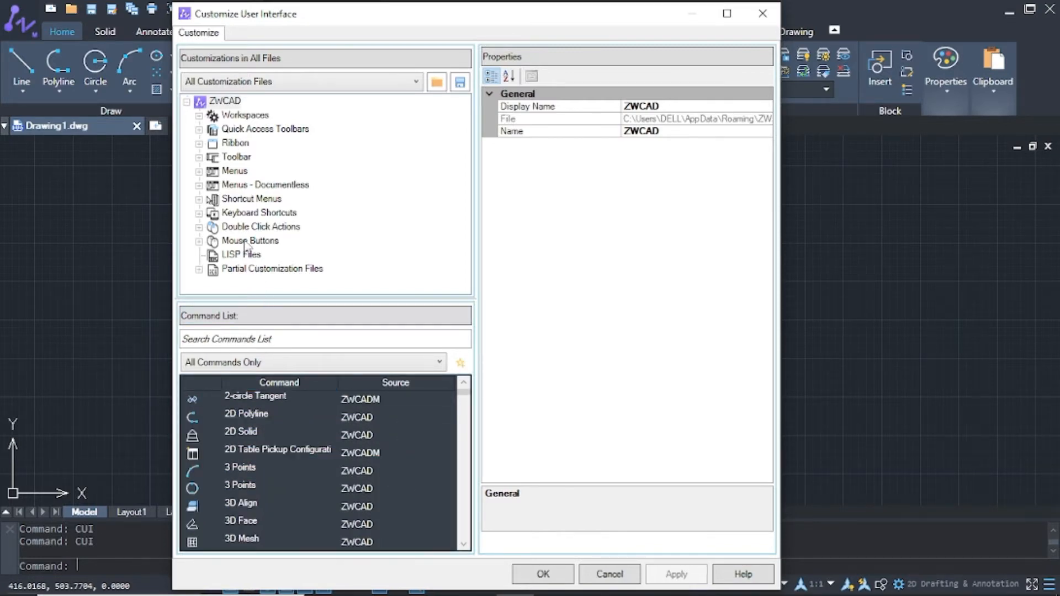
Create a new panel named My Command among the ribbon panels
left_click(199, 144)
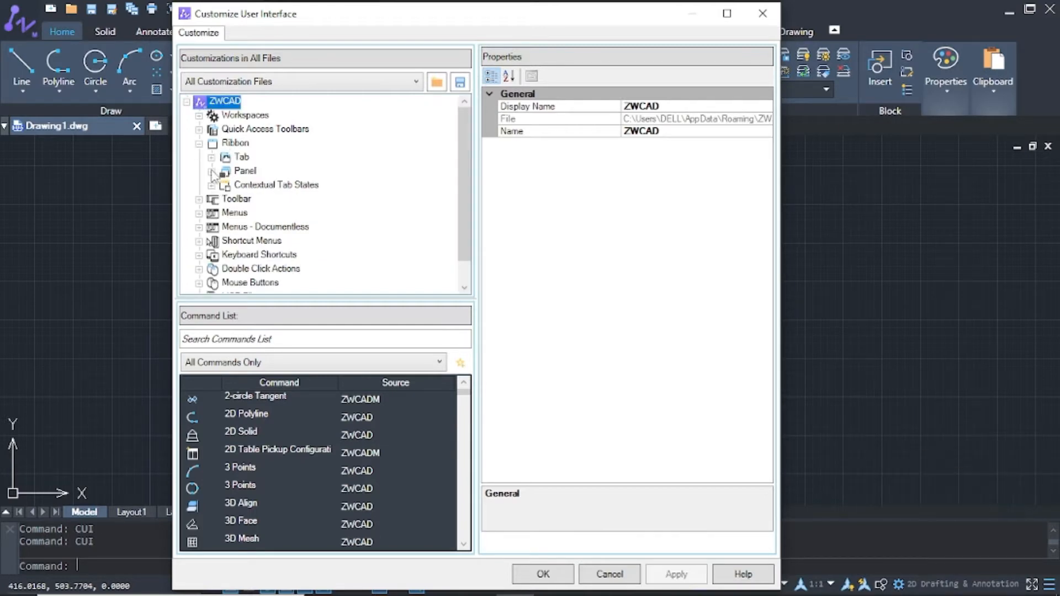
left_click(243, 172)
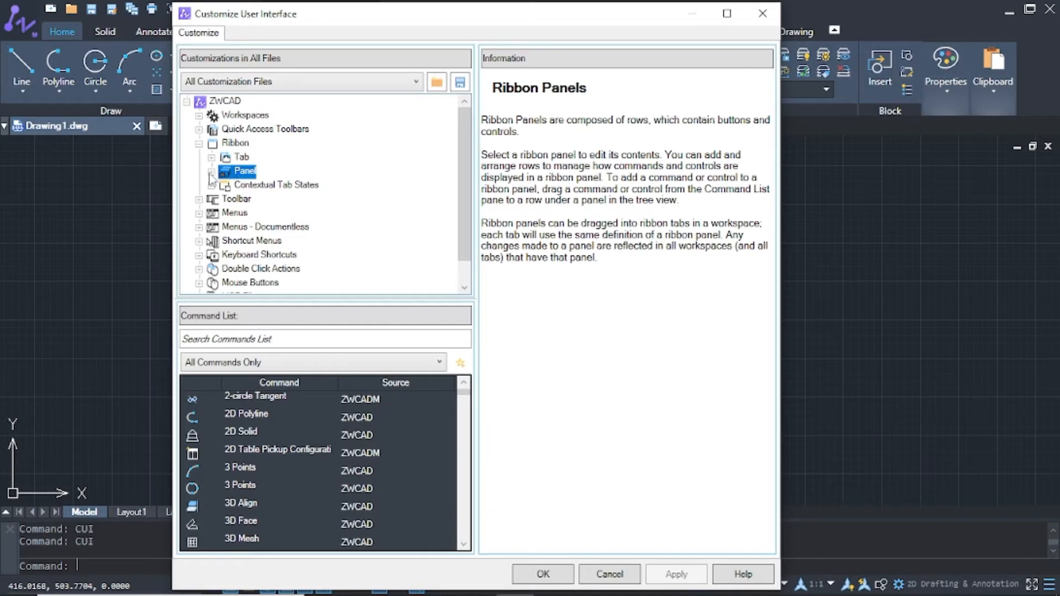
left_click(212, 173)
scroll(304, 231, "down", 8)
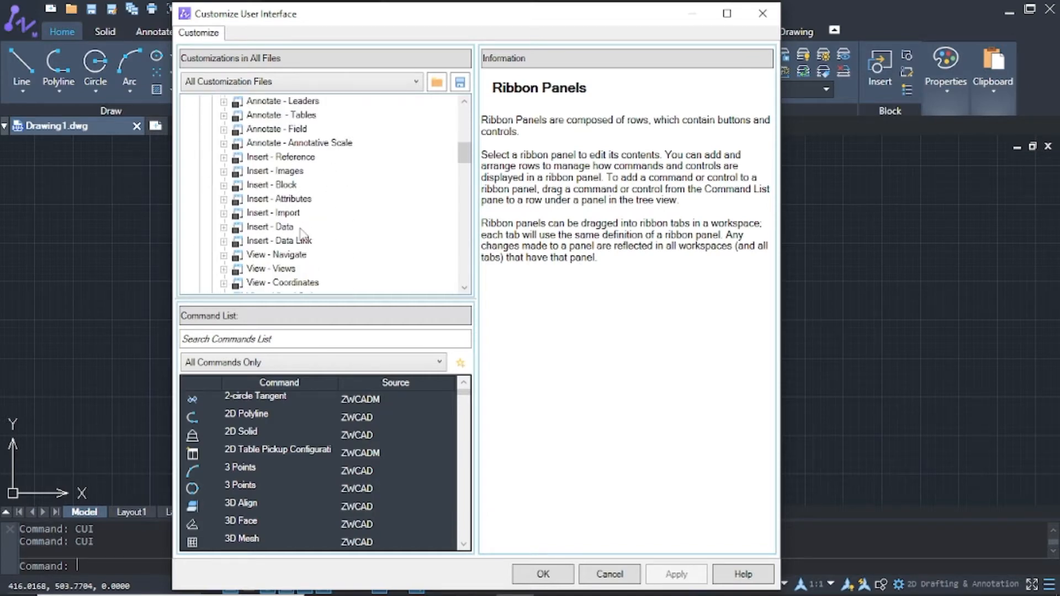
scroll(303, 232, "up", 8)
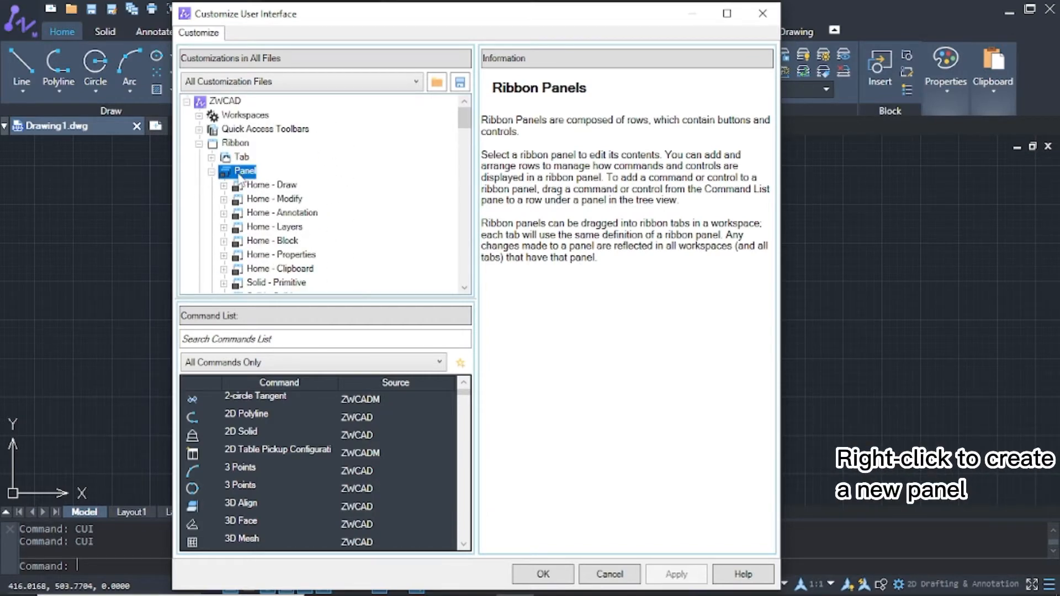
right_click(239, 175)
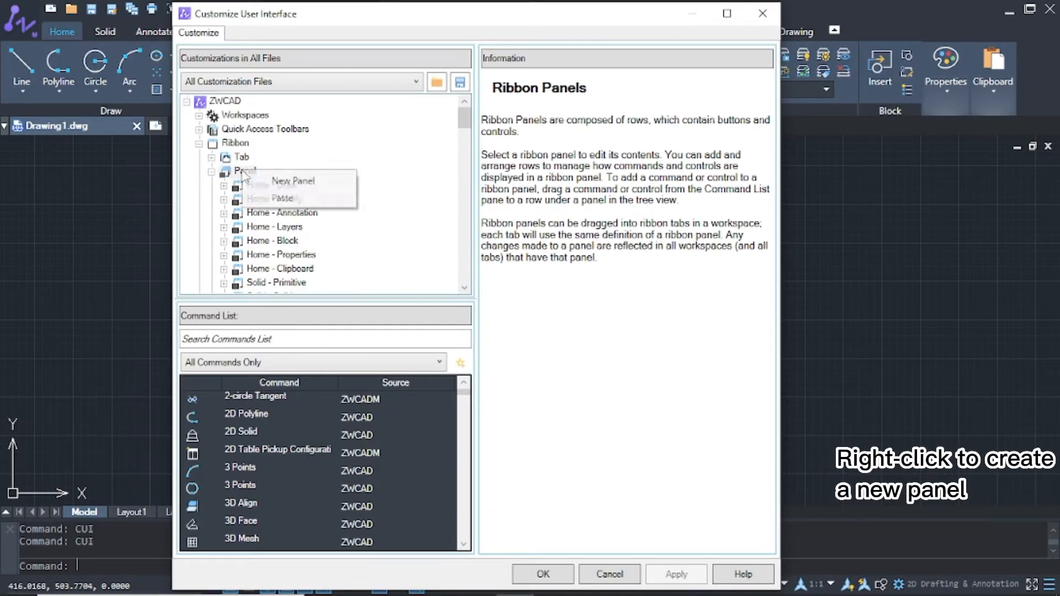
left_click(278, 182)
scroll(278, 184, "down", 3)
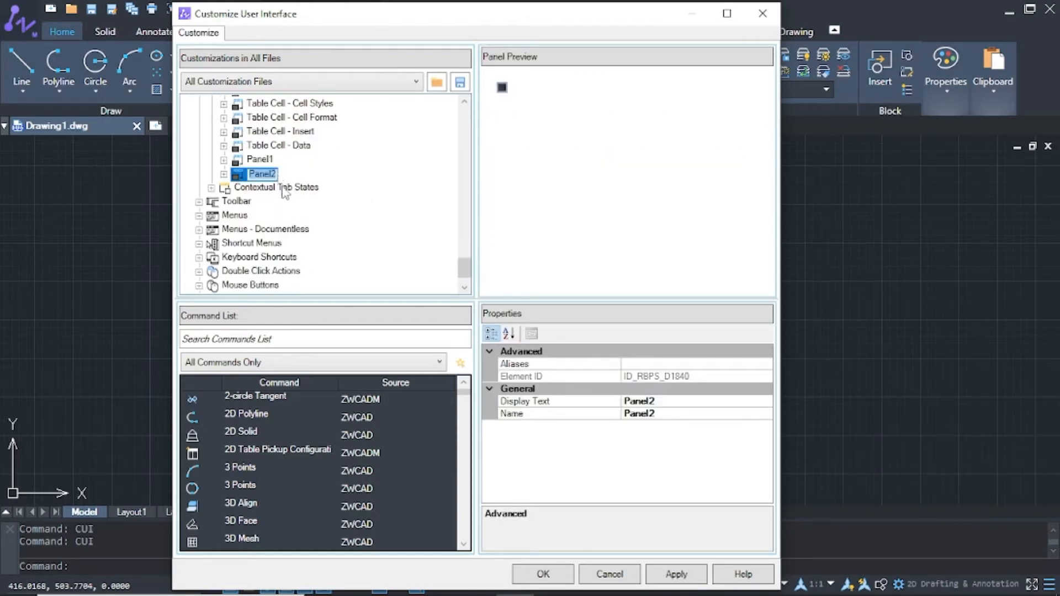
type("My ")
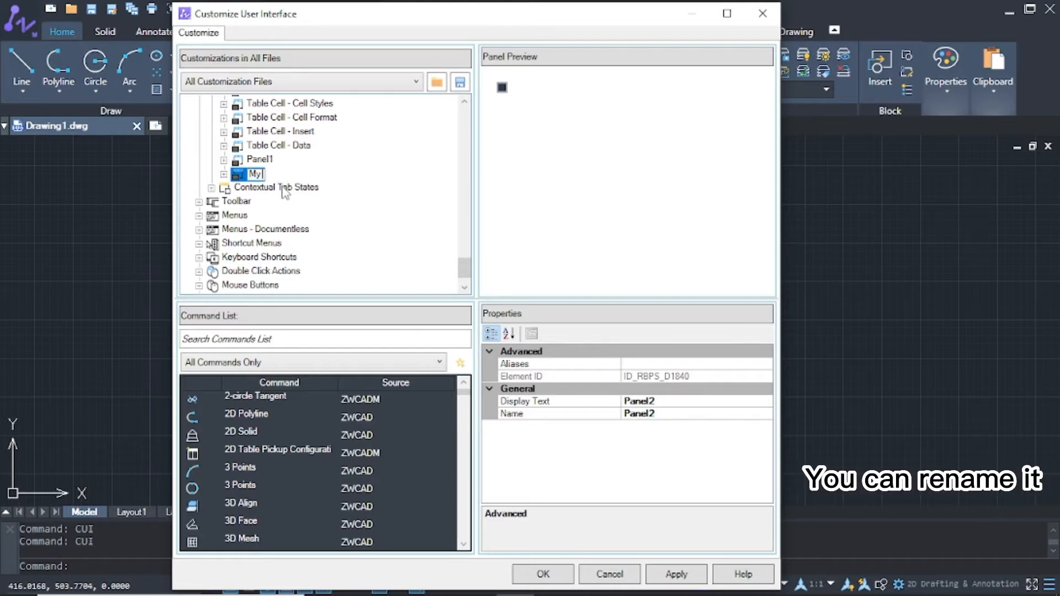
type("Command")
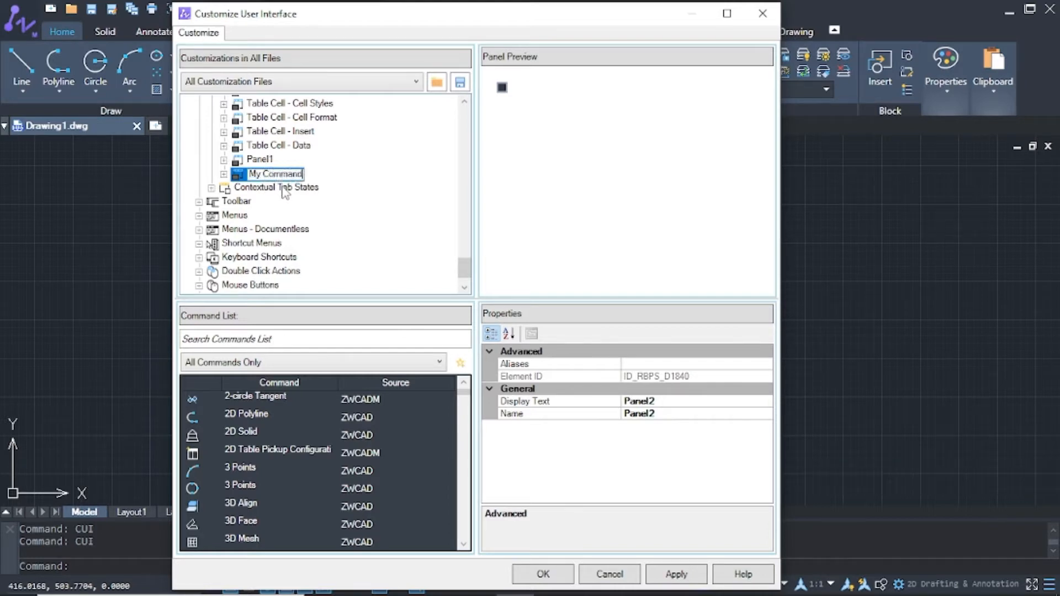
key("Return")
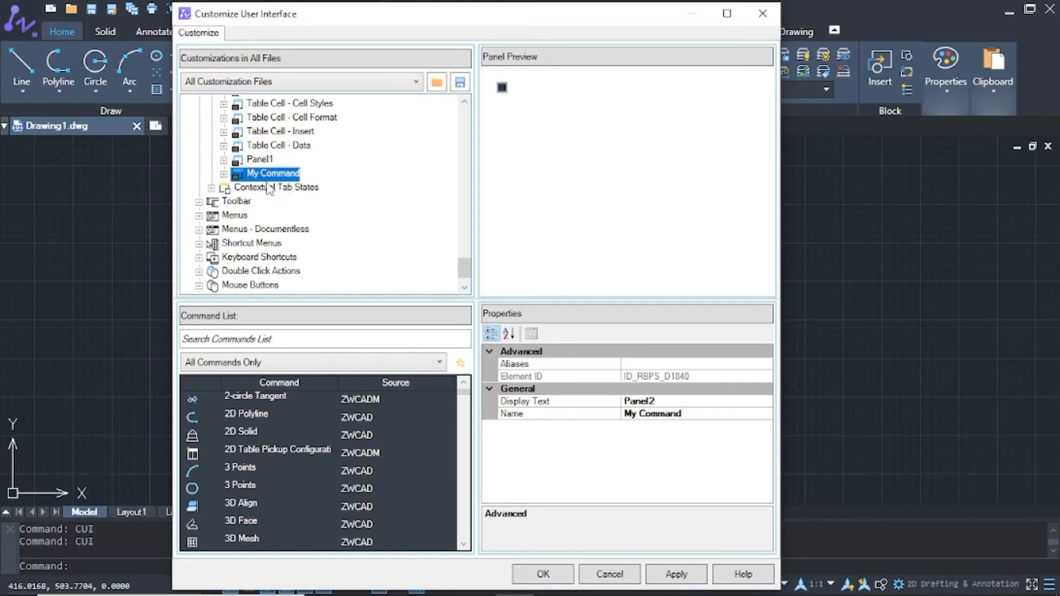
Copy the 2D Solid command and paste it into Rows 1 of the My Command panel
left_click(224, 175)
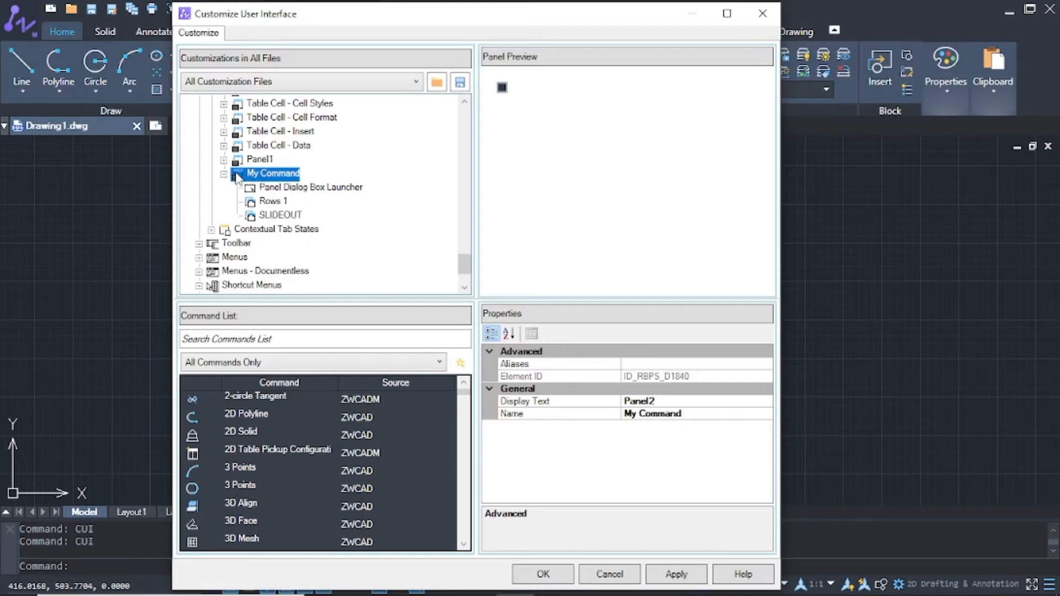
left_click(273, 202)
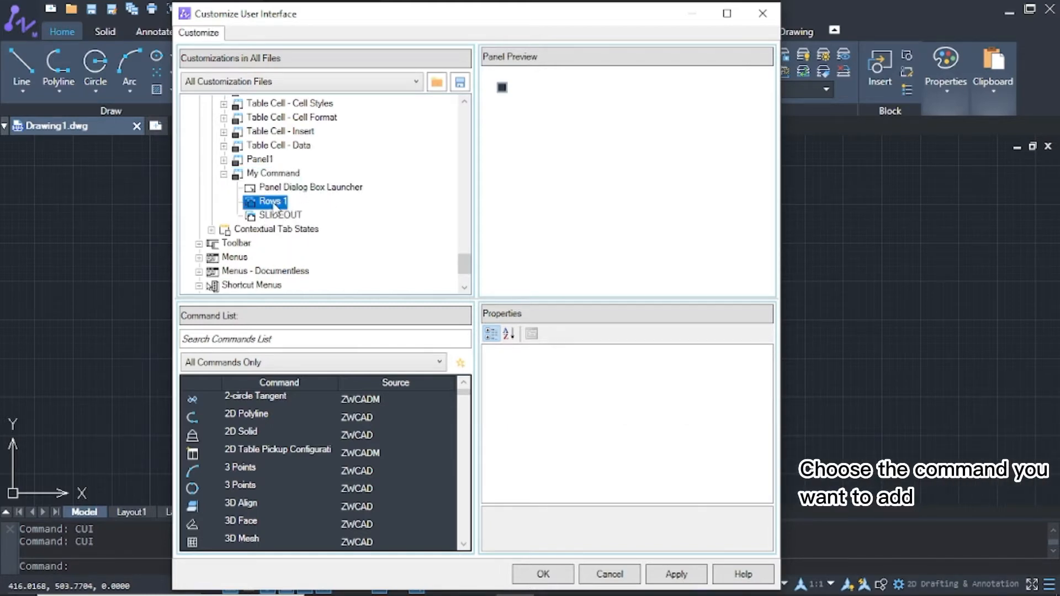
left_click(276, 434)
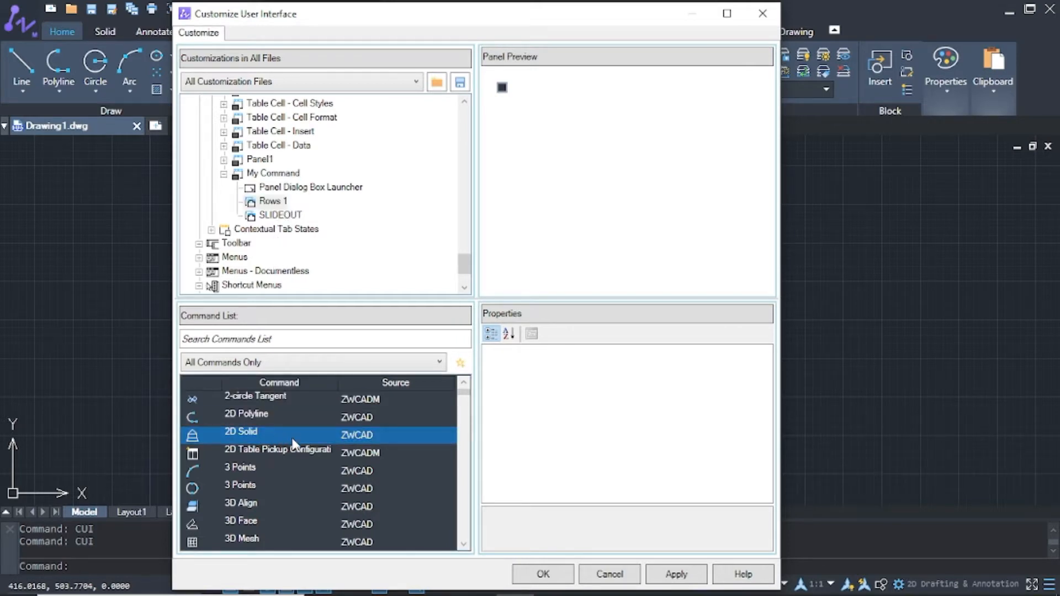
right_click(277, 436)
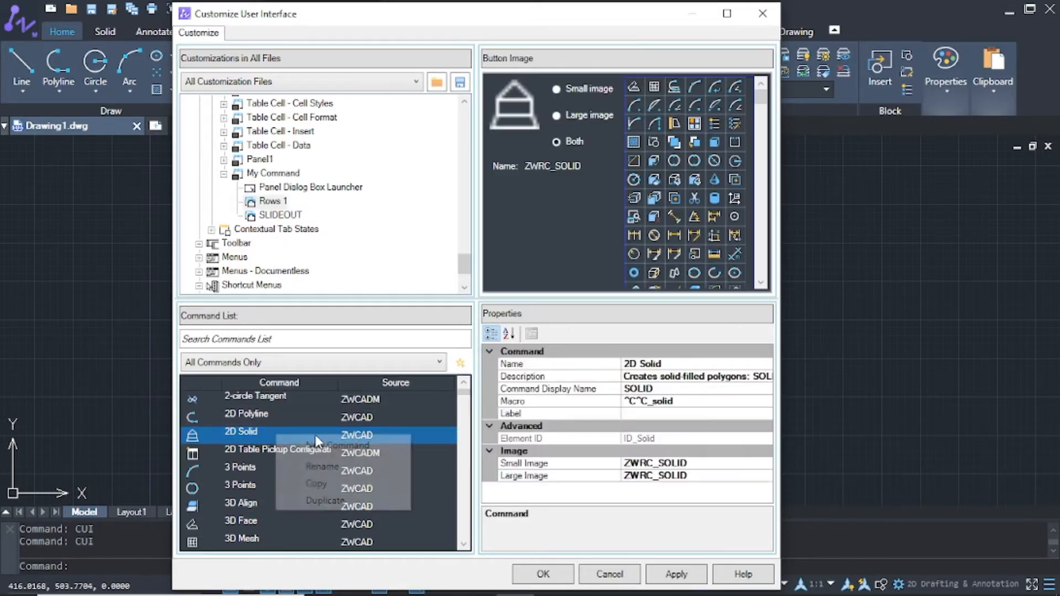
left_click(331, 484)
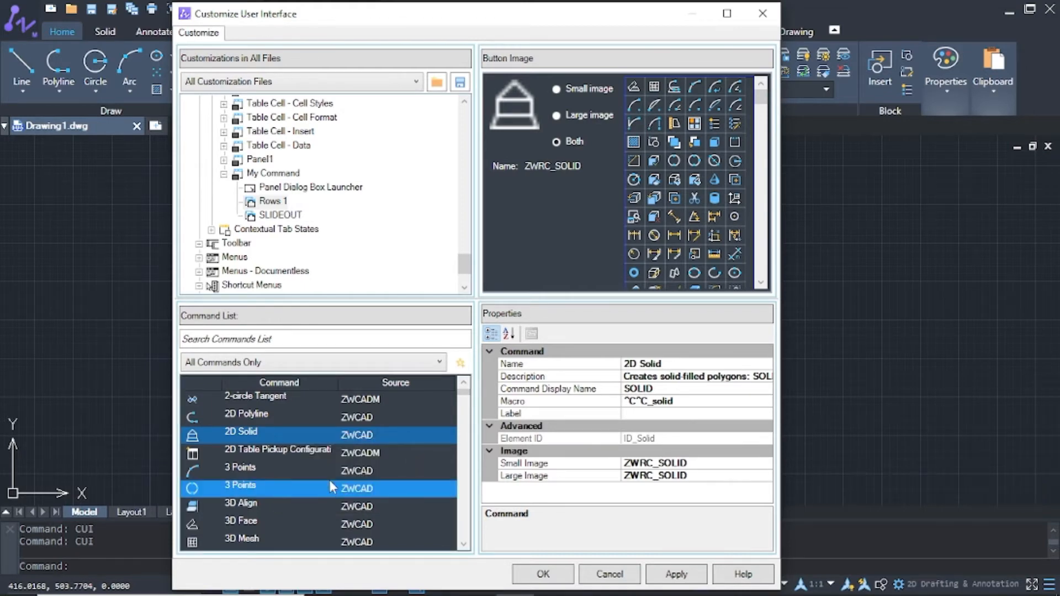
left_click(272, 202)
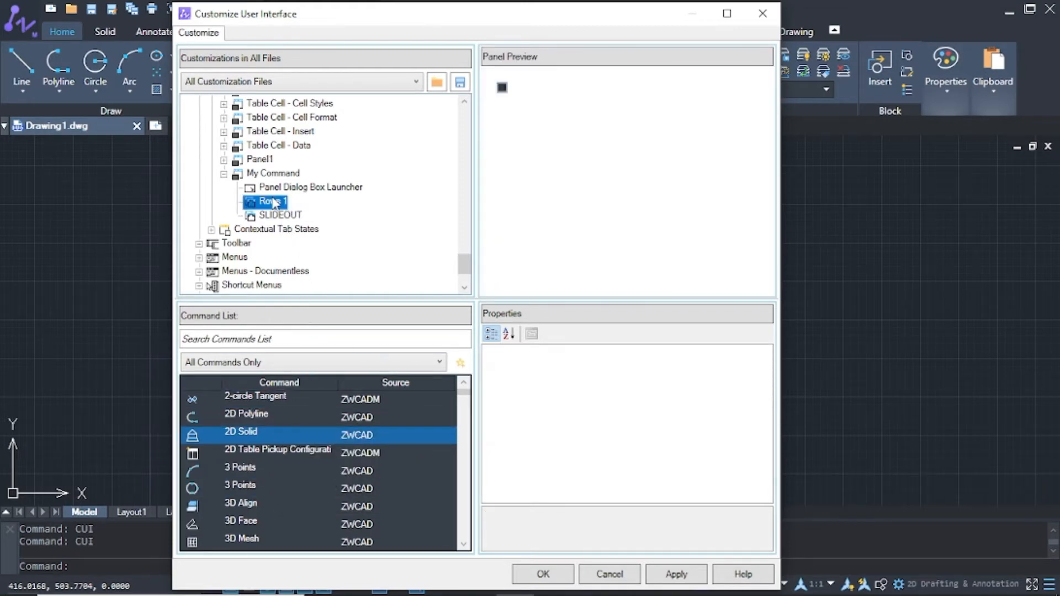
right_click(275, 202)
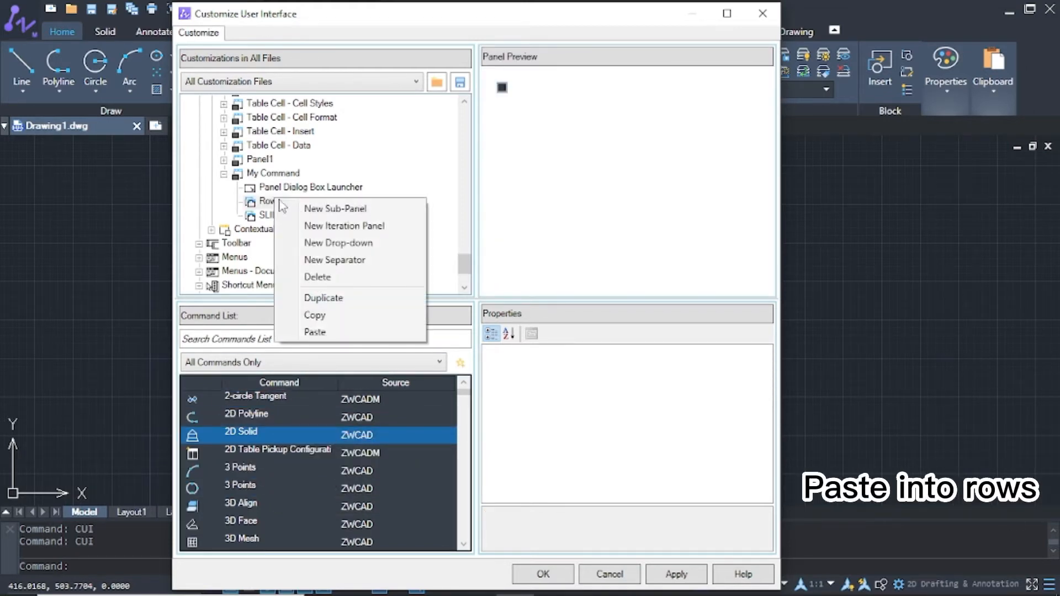
left_click(321, 332)
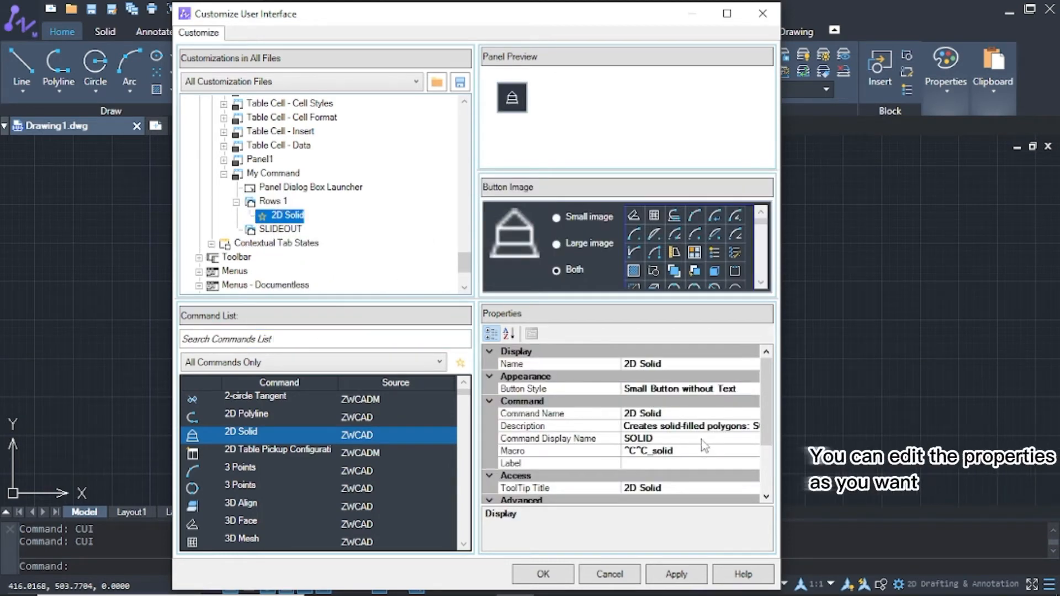
Examine the 2D Solid button's properties, including its name, button style options, description, macro and small image
left_click(681, 365)
left_click_drag(674, 363, 621, 364)
left_click(673, 363)
left_click(685, 390)
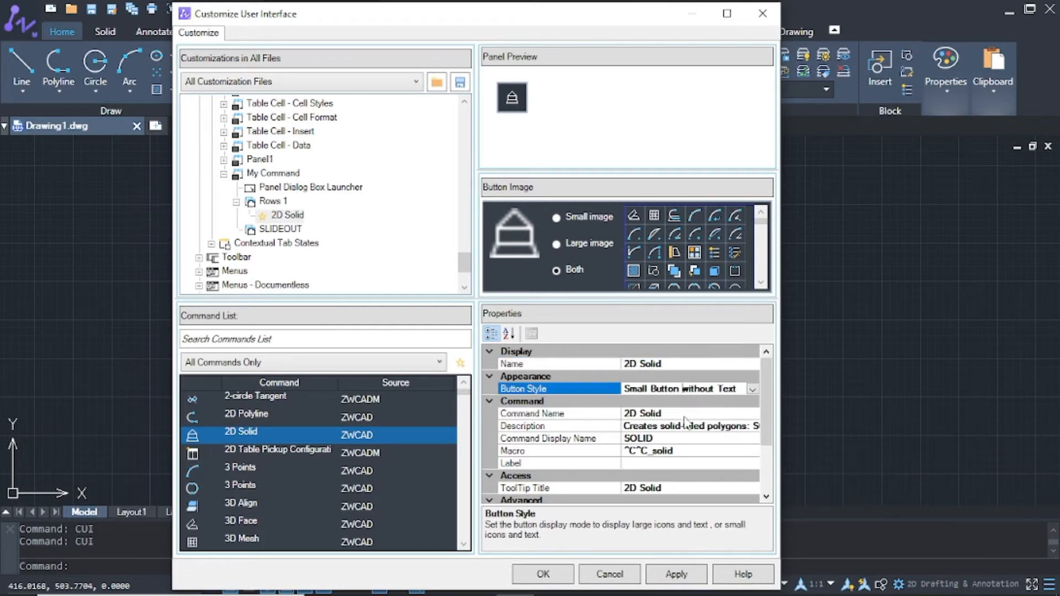
left_click(752, 390)
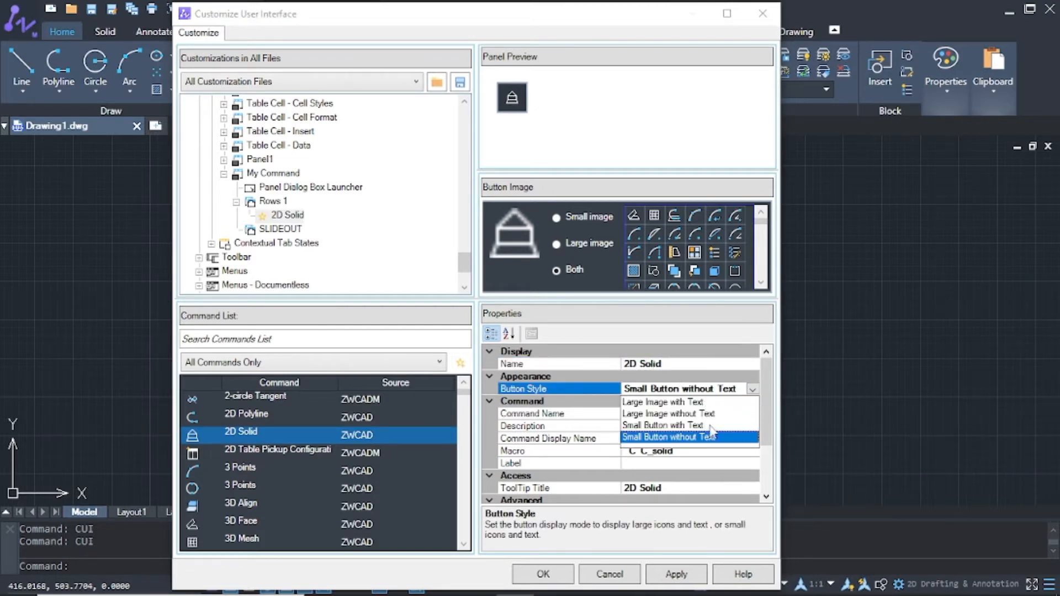
left_click(753, 390)
left_click(738, 427)
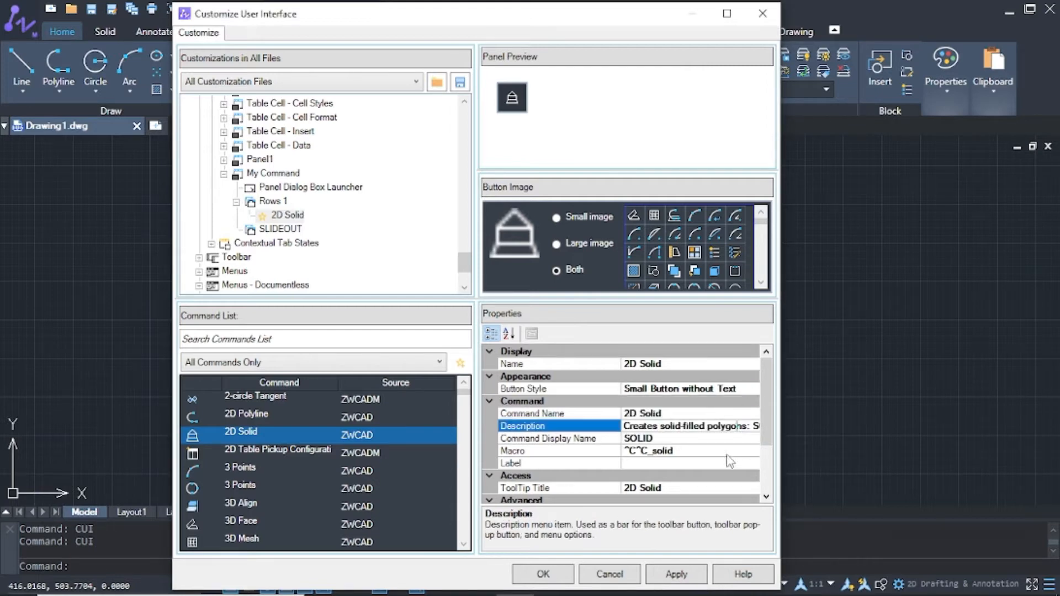
left_click(728, 452)
scroll(712, 499, "down", 3)
left_click(702, 476)
scroll(679, 492, "up", 3)
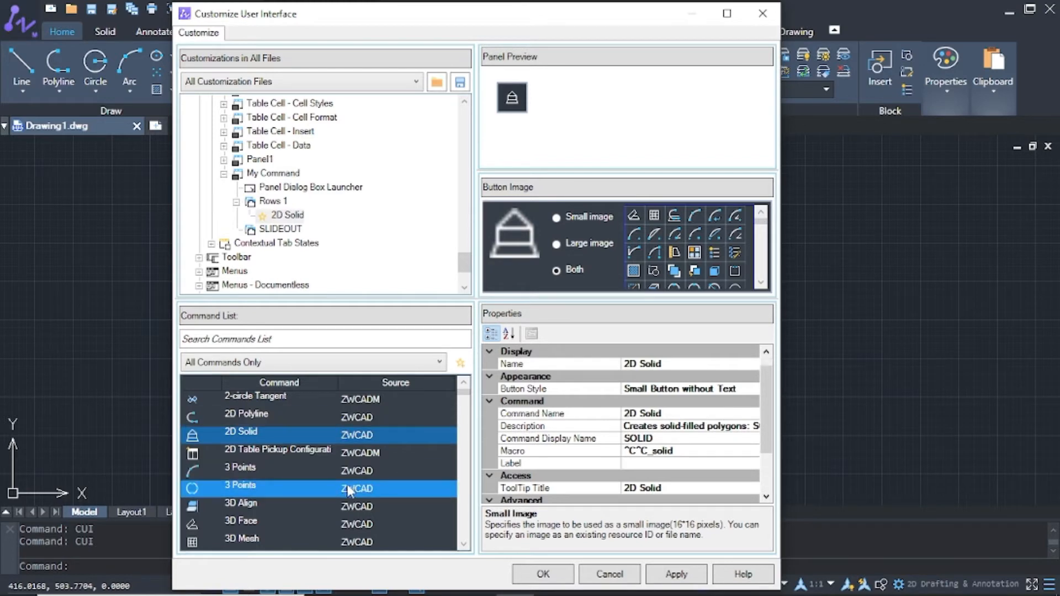
scroll(348, 485, "down", 1)
scroll(348, 485, "down", 3)
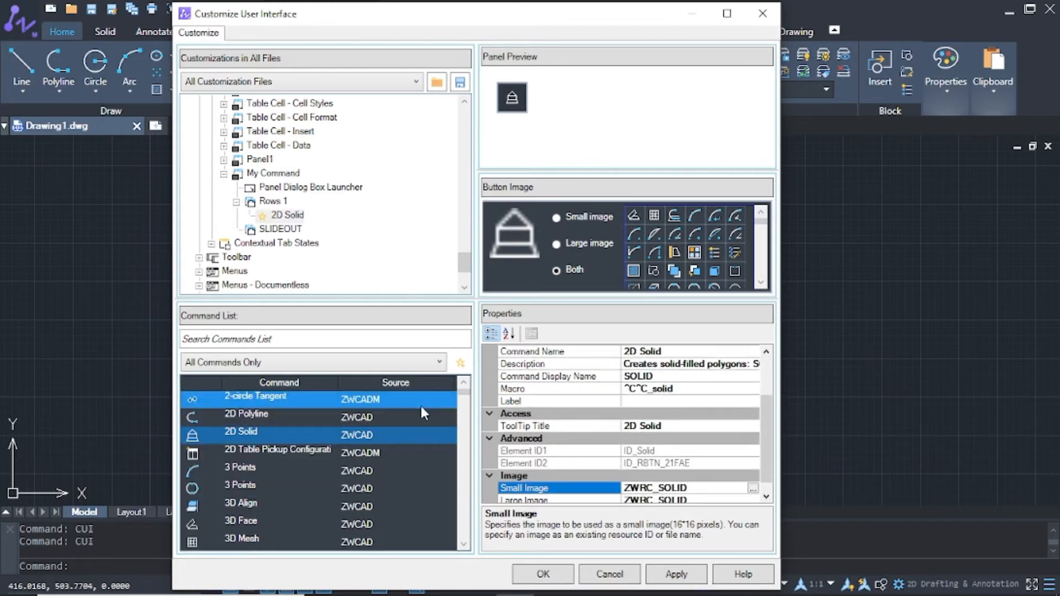
Copy the 3D Face command into Rows 1 of the My Command panel and apply the customization changes
left_click(375, 524)
right_click(376, 523)
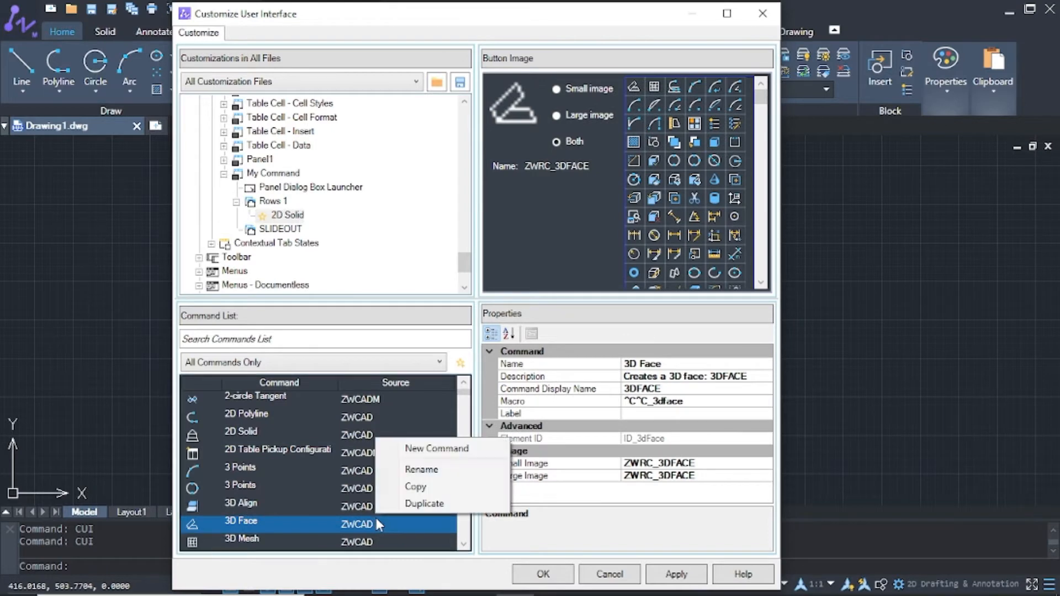
left_click(413, 490)
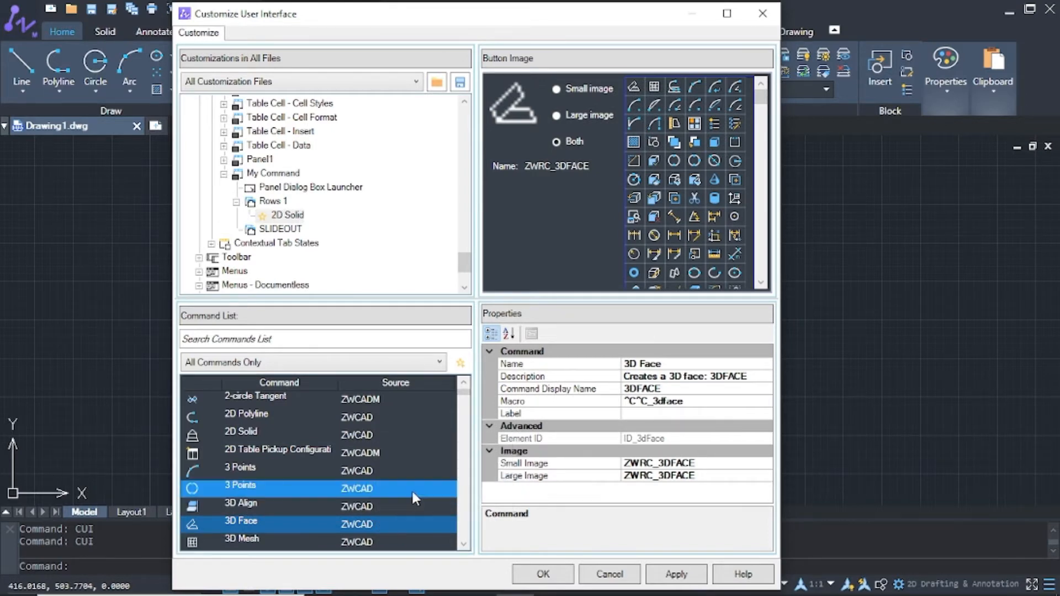
right_click(279, 204)
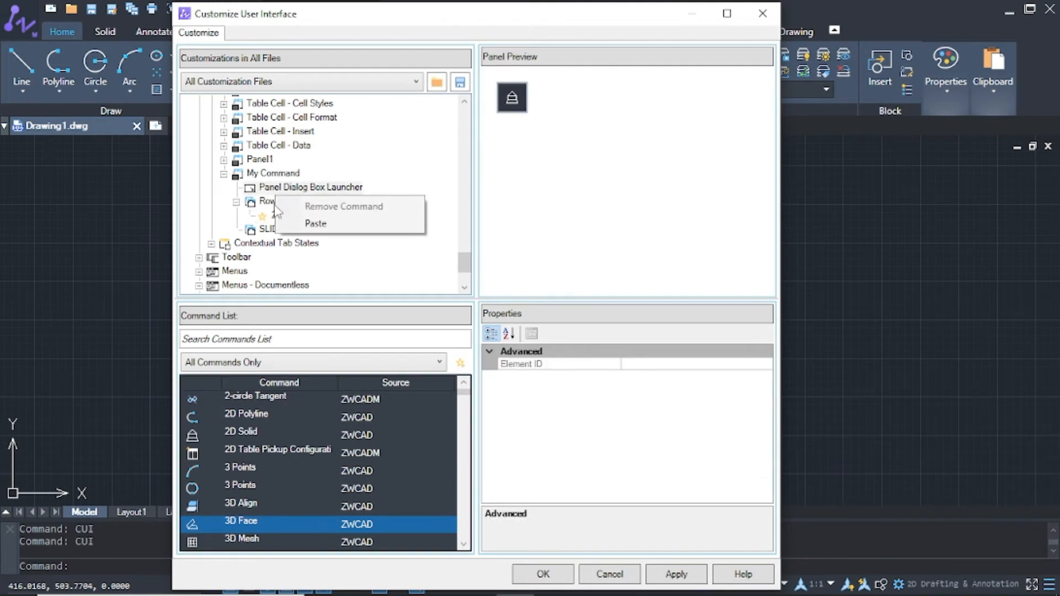
left_click(273, 202)
right_click(275, 203)
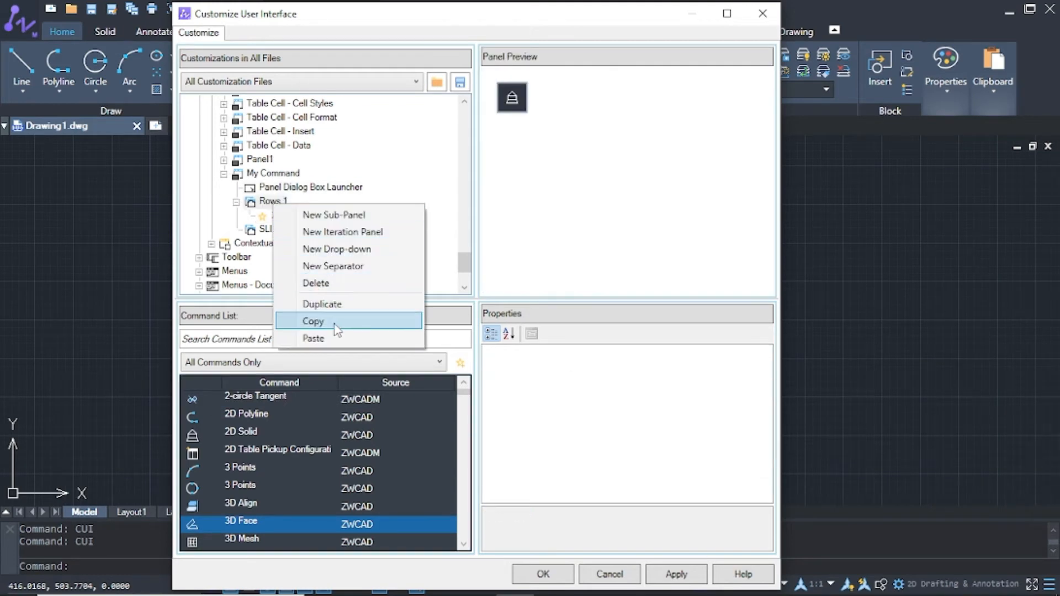
left_click(336, 338)
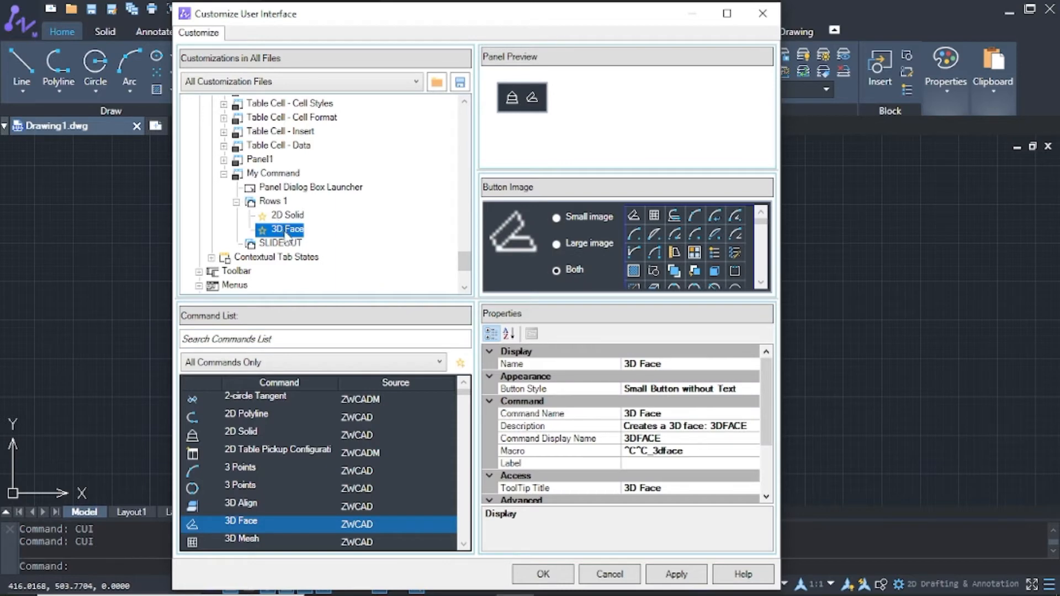
left_click_drag(765, 221, 741, 177)
left_click(676, 575)
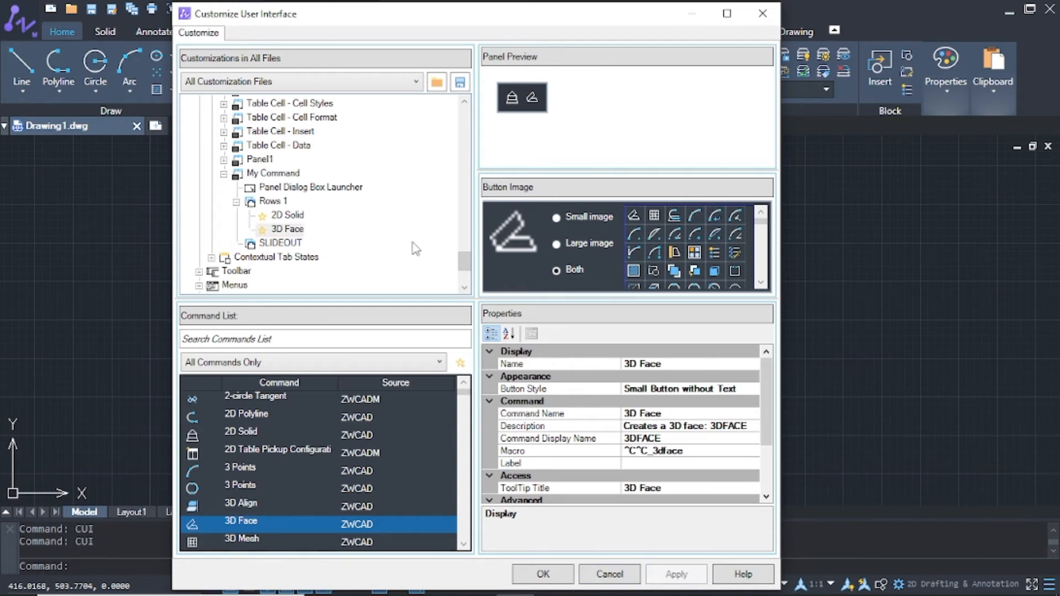
Copy the My Command panel from the list of ribbon panels
left_click_drag(465, 260, 466, 258)
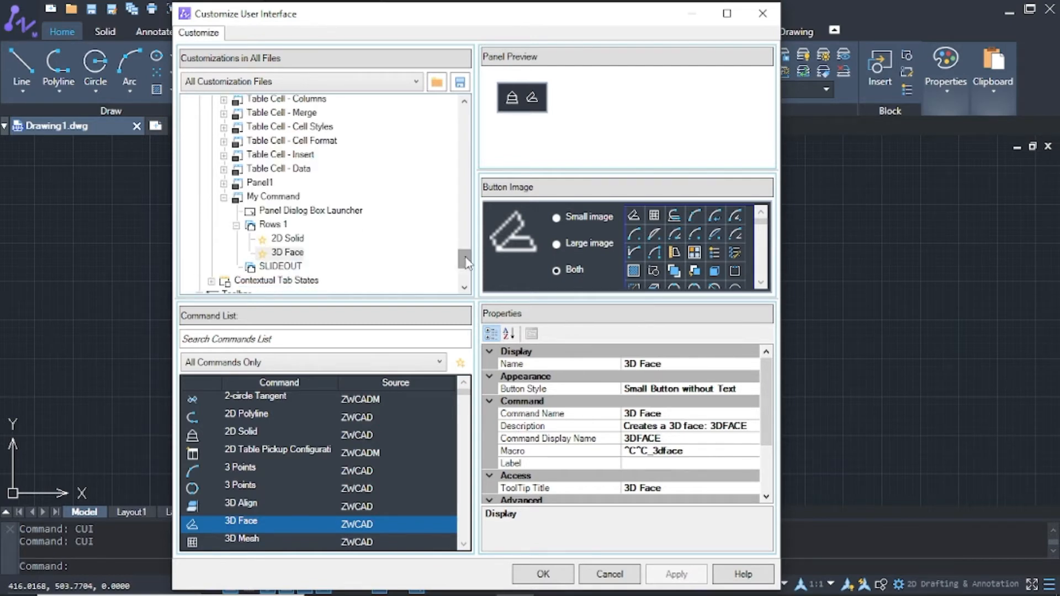
left_click(298, 197)
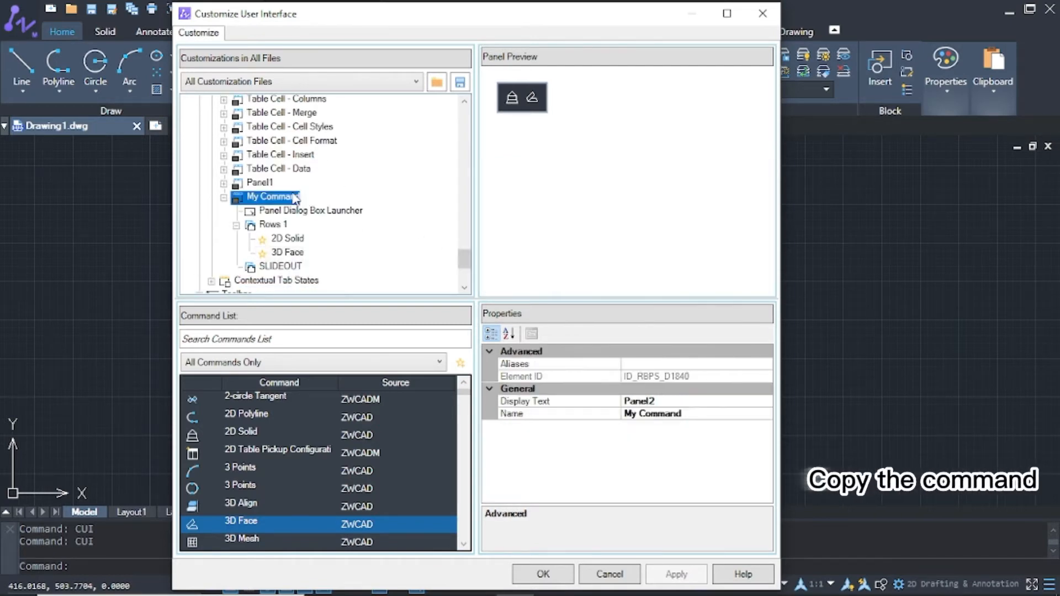
right_click(293, 197)
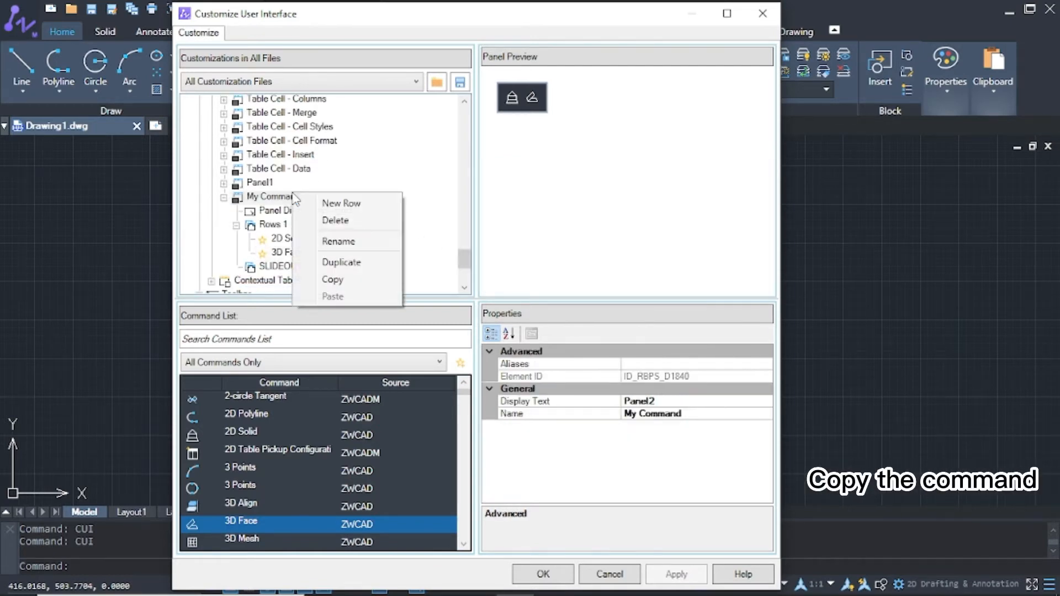
left_click(359, 280)
Paste the copied My Command panel into the Home ribbon tab, then apply the customization and close the dialog
scroll(406, 243, "up", 4)
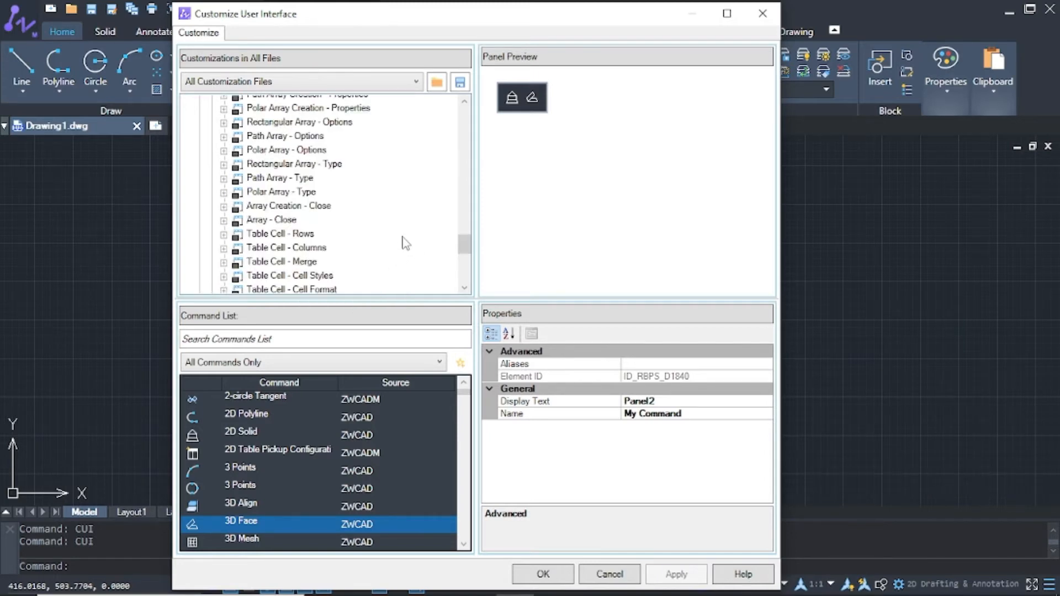
scroll(406, 243, "up", 12)
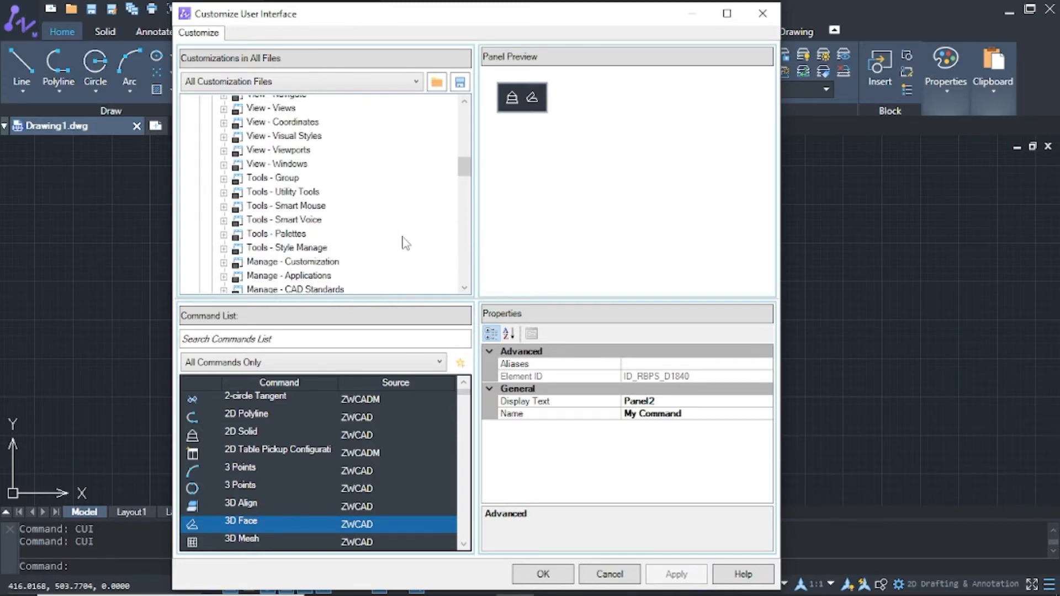
scroll(406, 243, "up", 12)
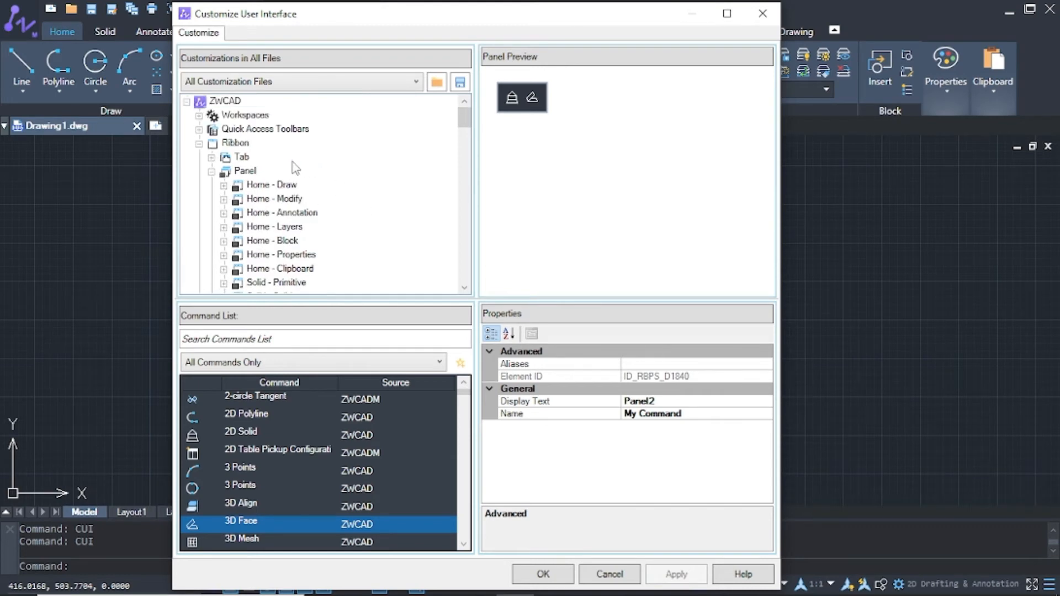
left_click(212, 157)
left_click(256, 172)
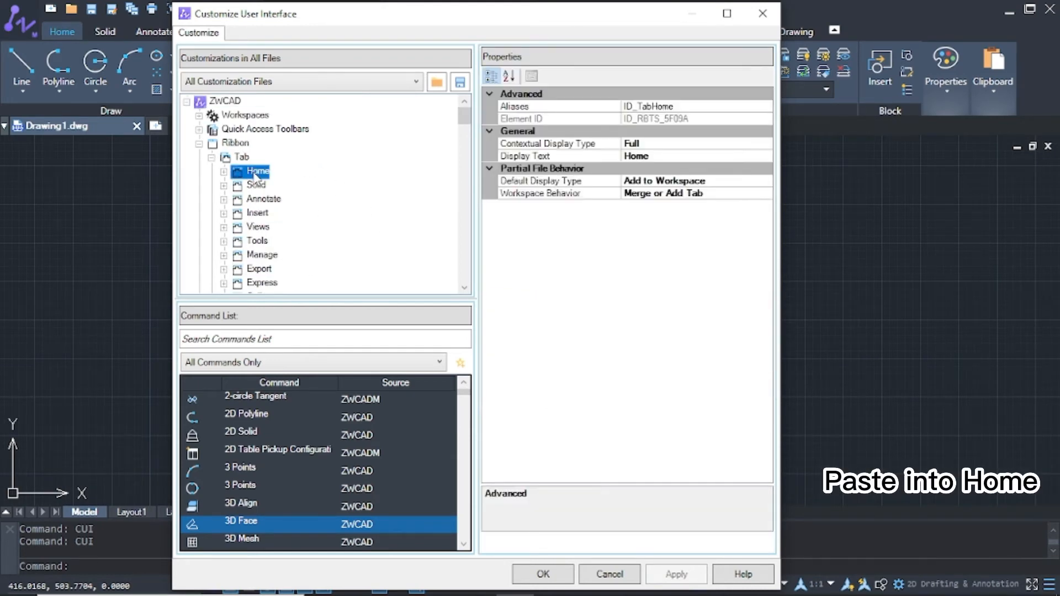
right_click(254, 174)
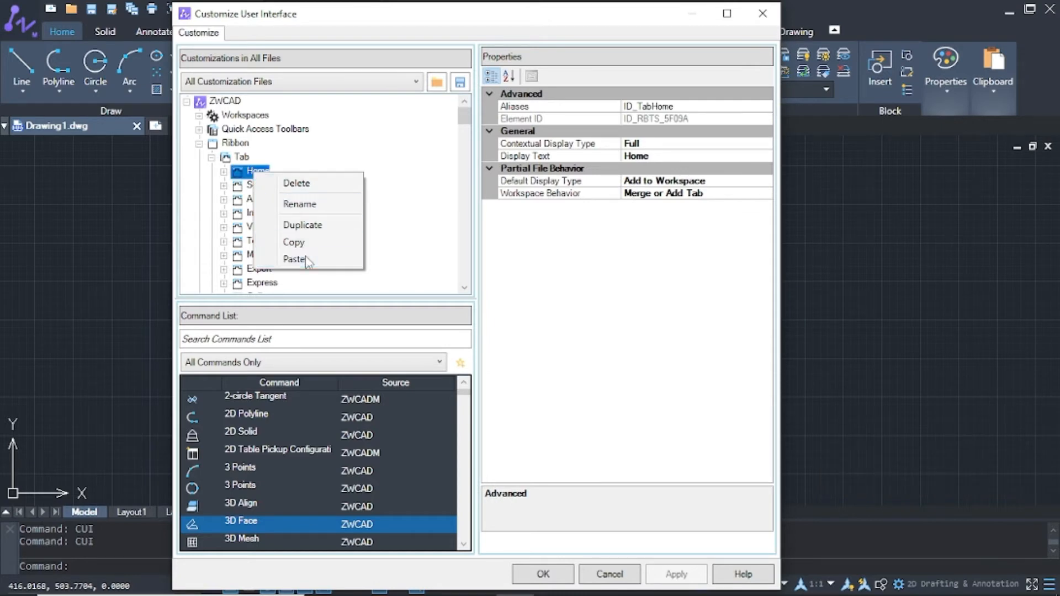
left_click(299, 259)
scroll(307, 260, "down", 3)
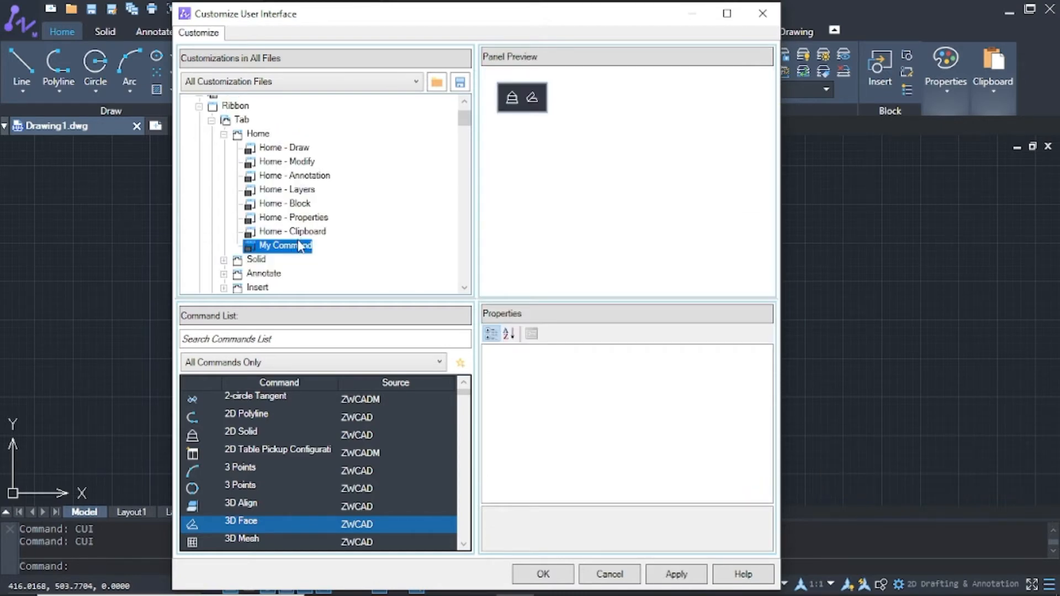
left_click(678, 577)
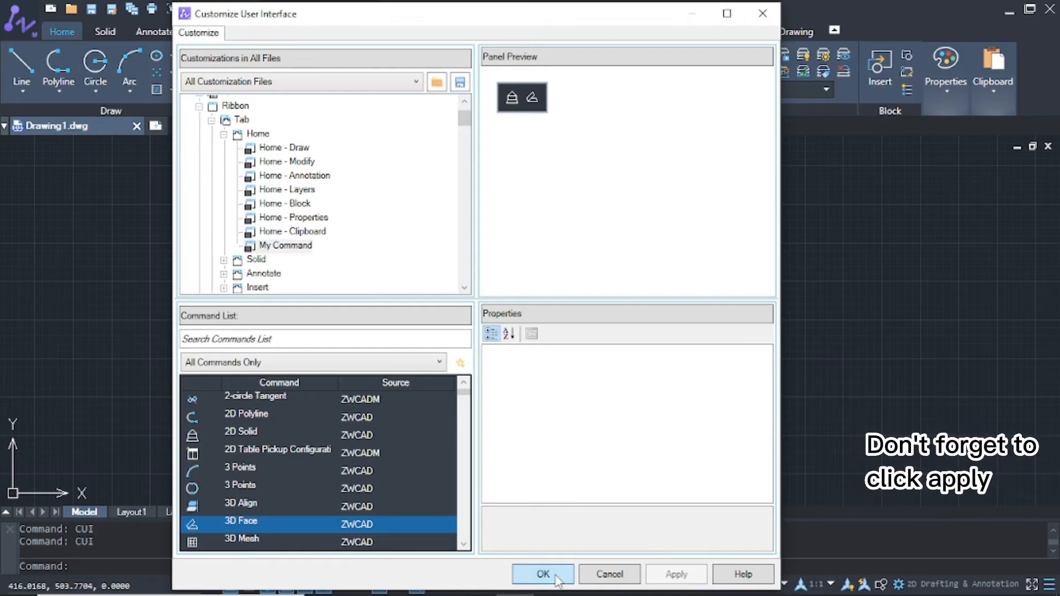
left_click(556, 577)
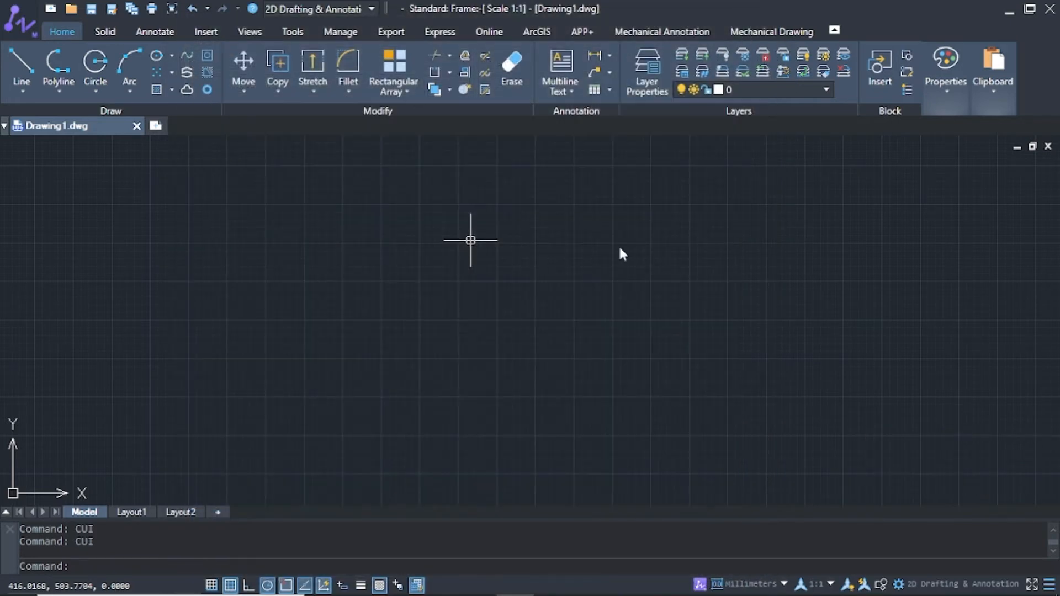
Inspect the added custom panel at the end of the Home ribbon
left_click(547, 247)
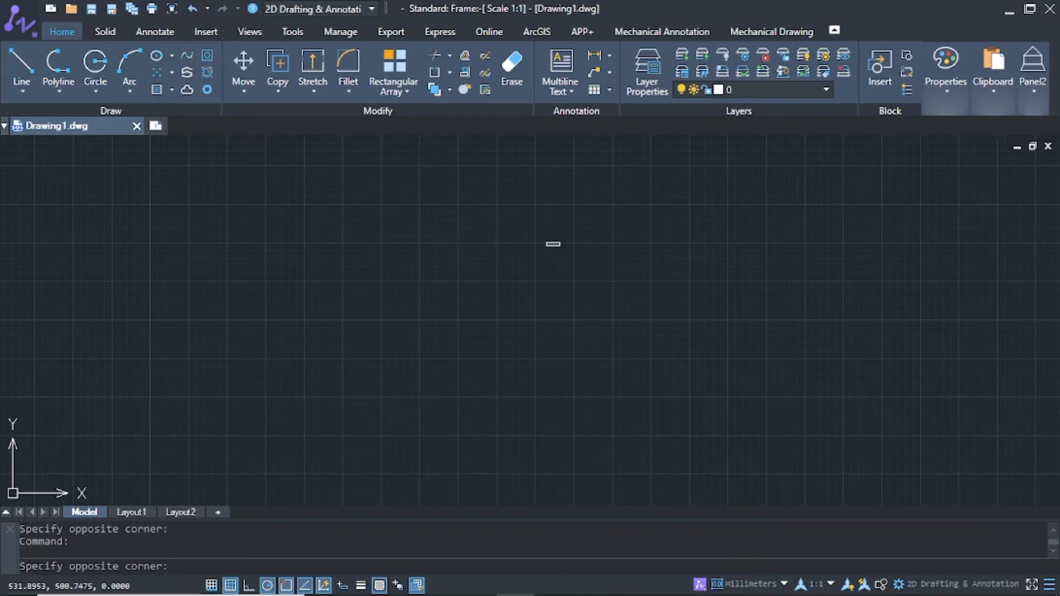
left_click(1004, 180)
left_click(1022, 88)
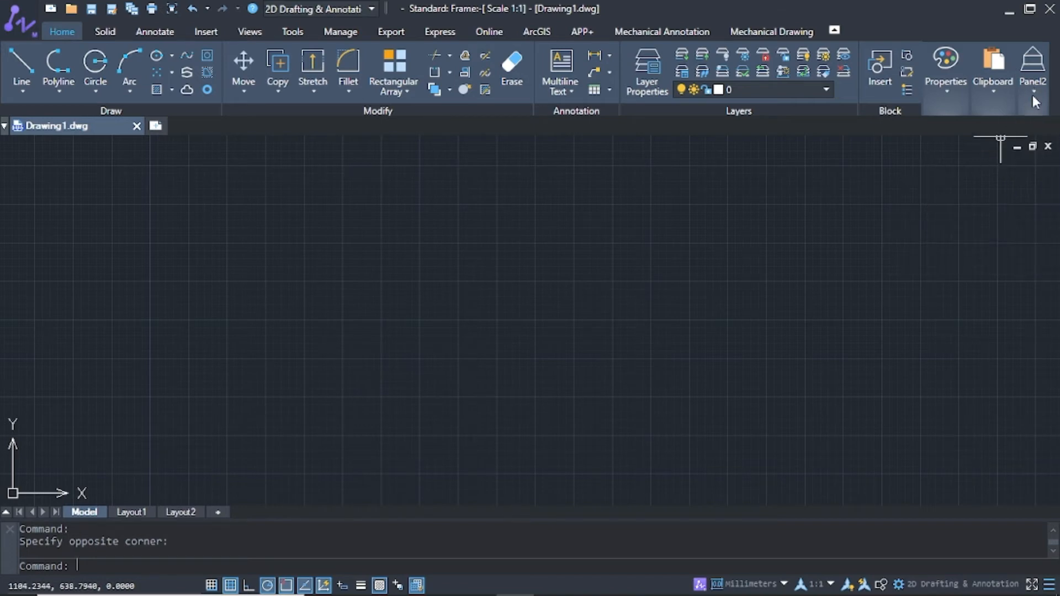
right_click(1043, 75)
left_click(954, 182)
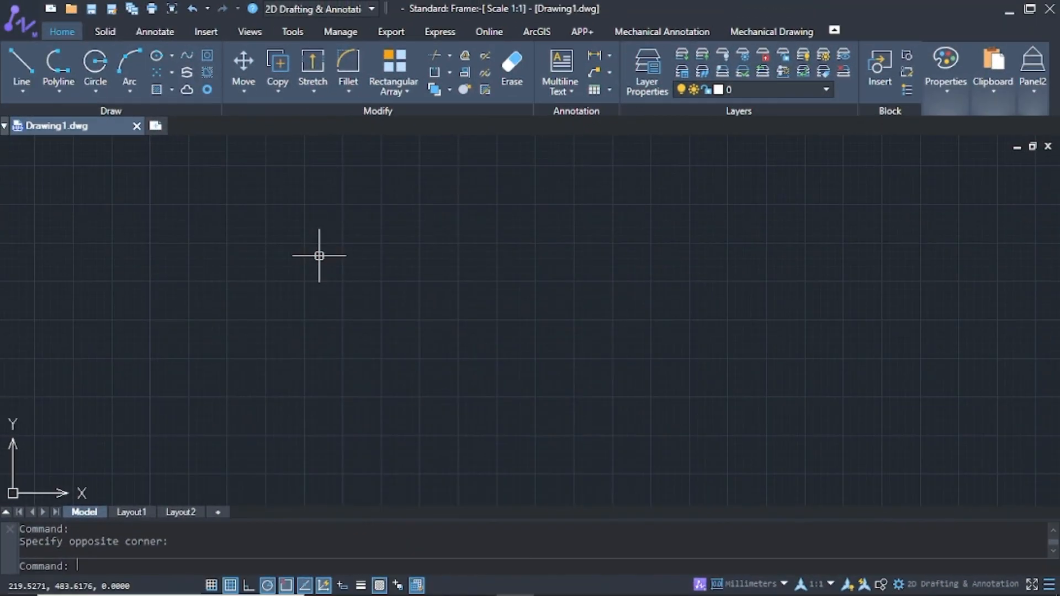
Open the interface customization with the CUI command and view the existing ZWCAD Classic and 2D Drafting & Annotation workspaces
type("cui")
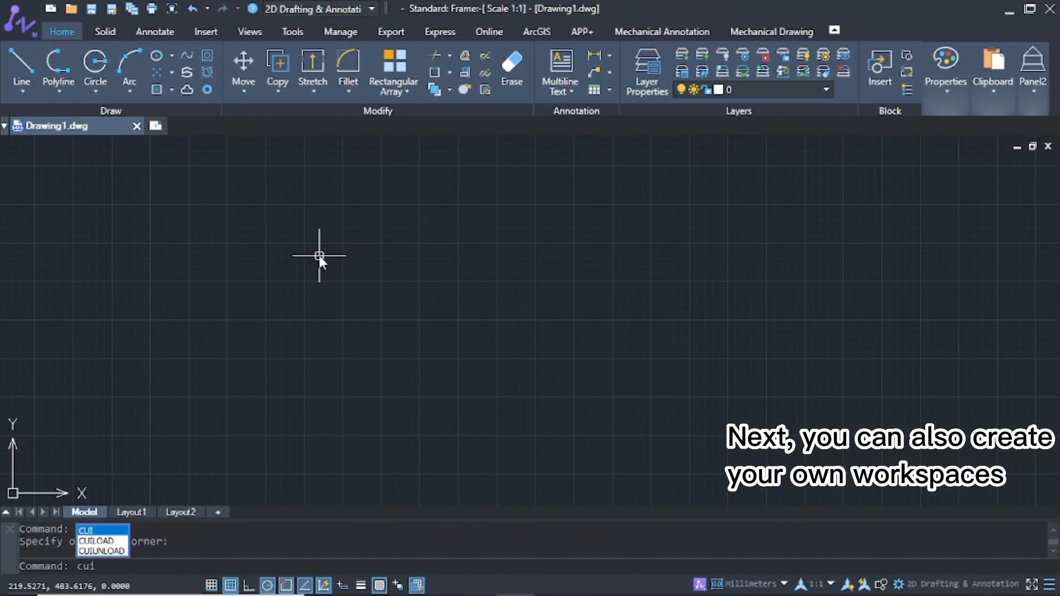
key("Return")
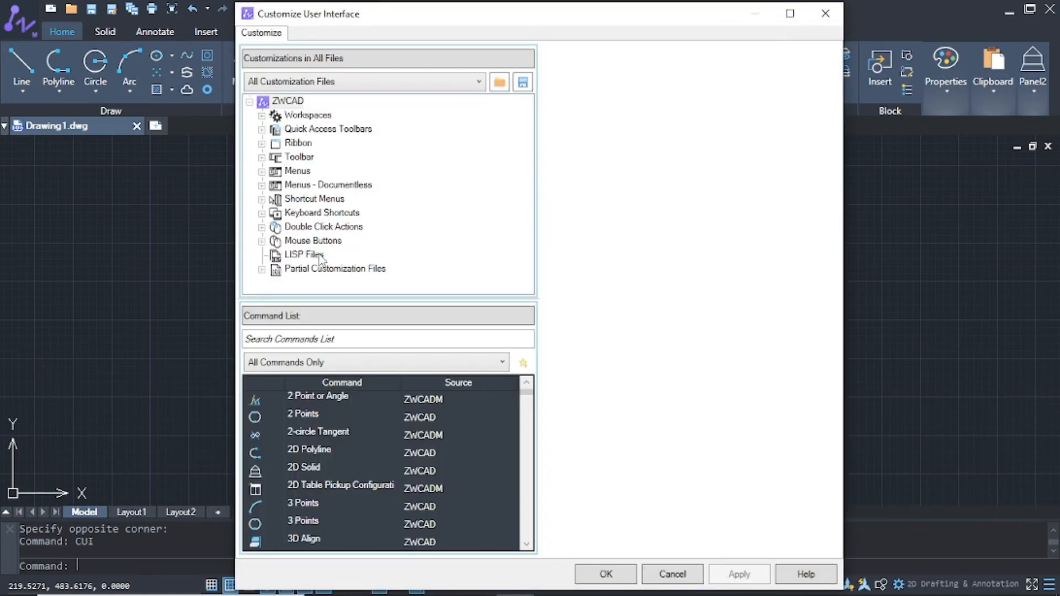
left_click(308, 117)
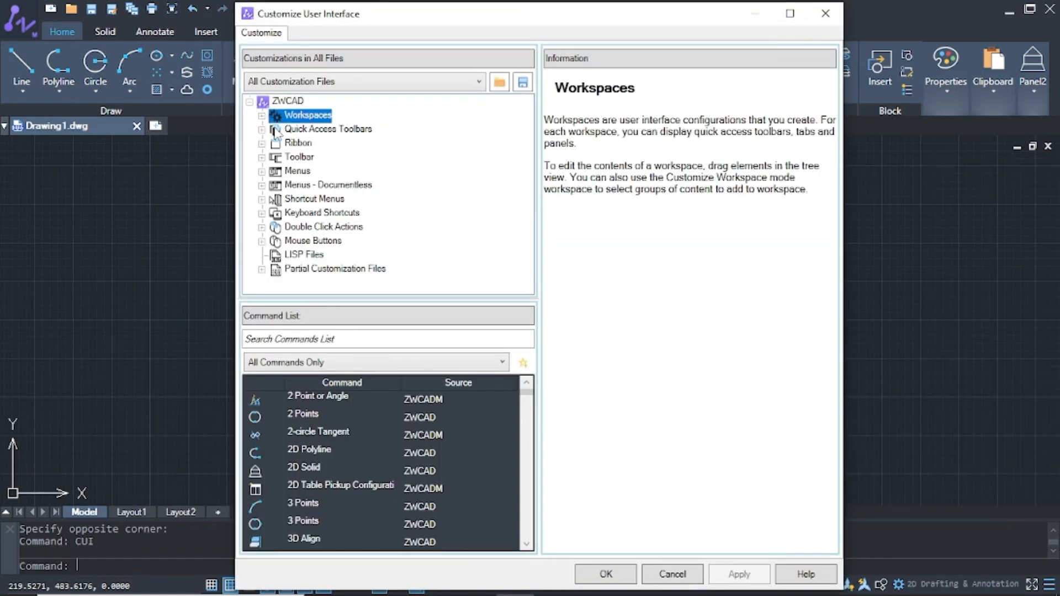
left_click(263, 116)
left_click(326, 130)
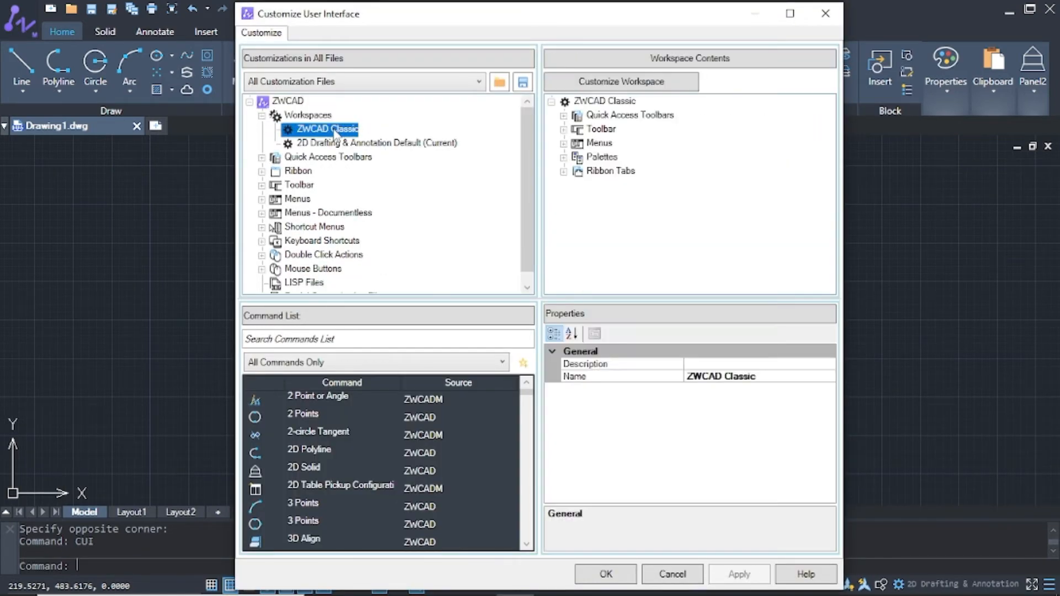
left_click(340, 144)
Create a new workspace named My Workspaces
left_click(323, 117)
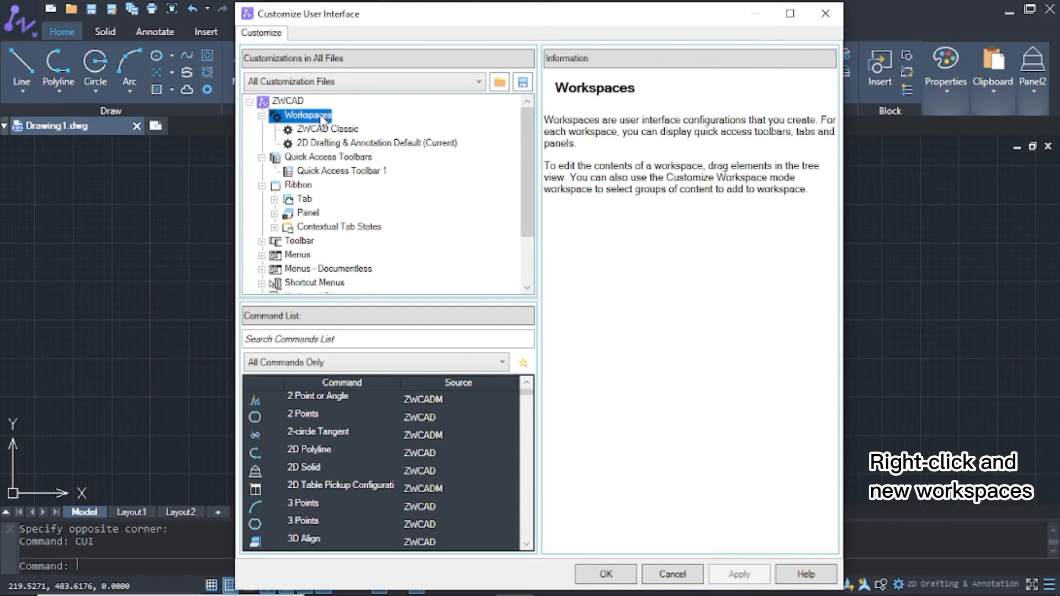
right_click(324, 118)
left_click(355, 126)
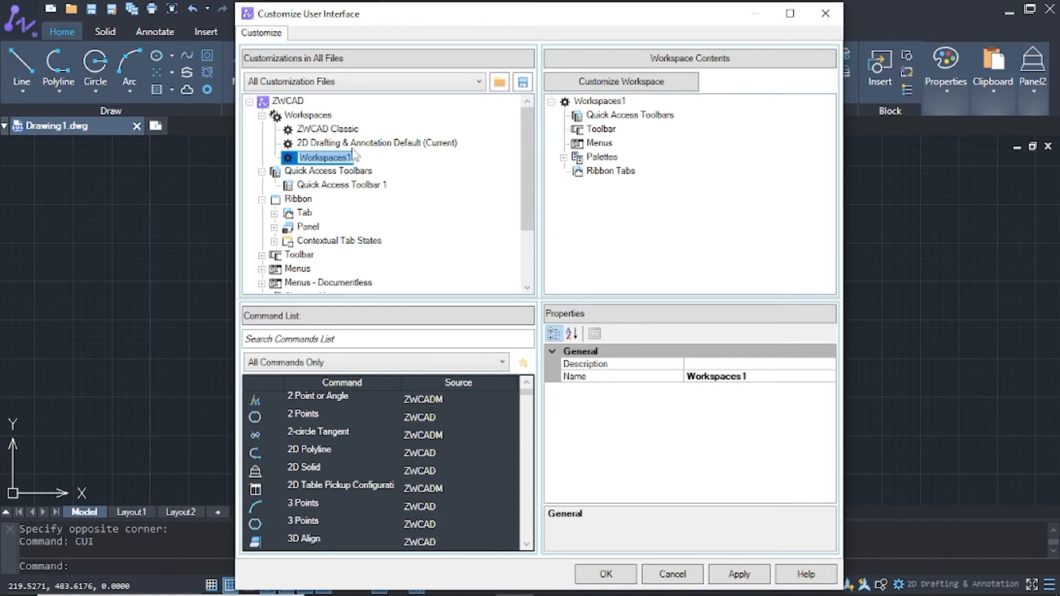
type("My")
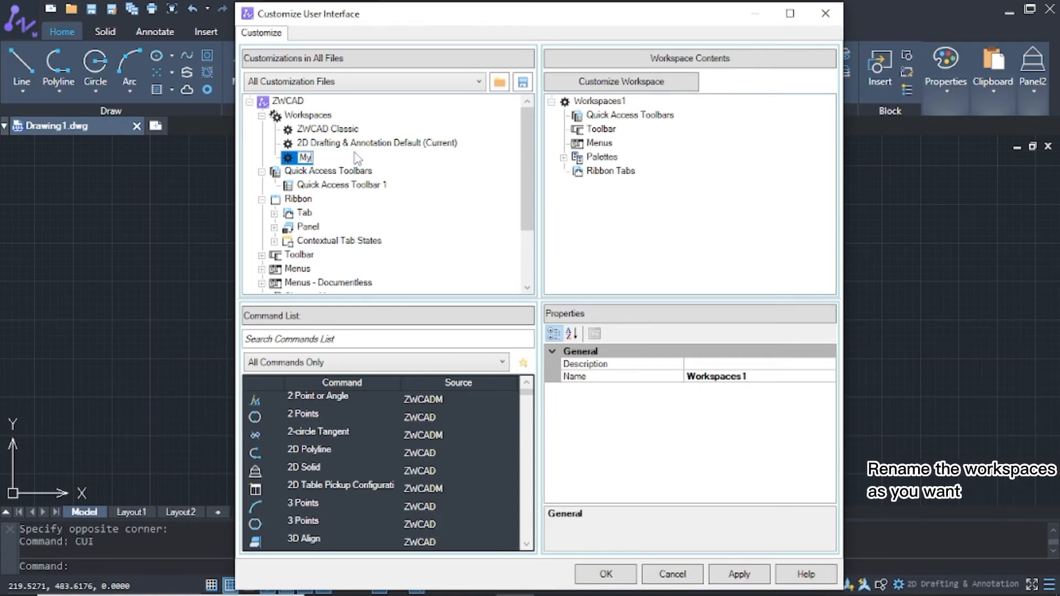
type(" Workspace")
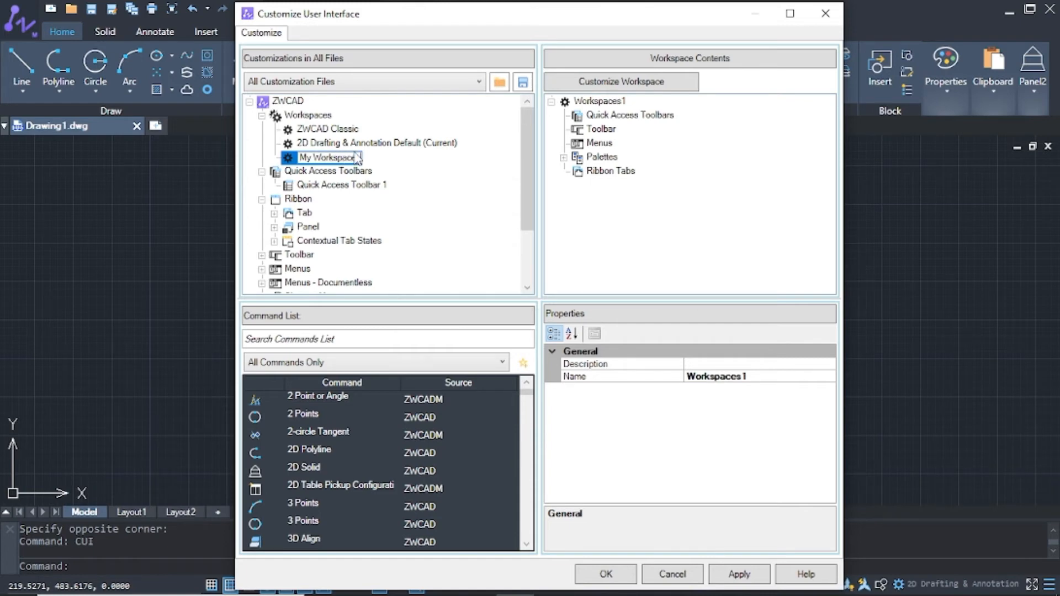
key("Return")
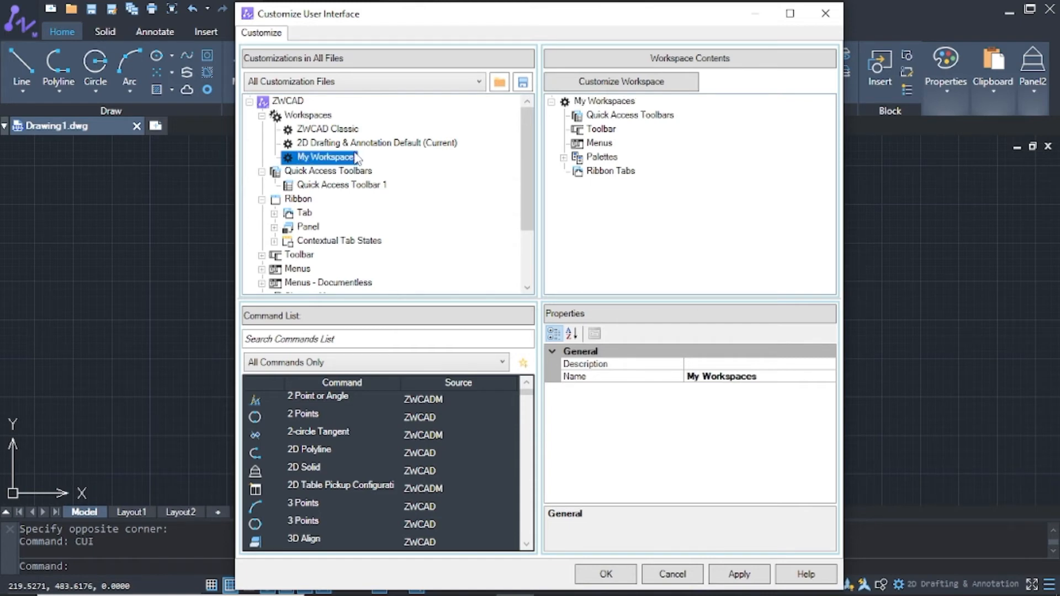
Start customizing the contents of My Workspaces and include Quick Access Toolbar 1 and the ribbon tabs
left_click(584, 117)
left_click(583, 88)
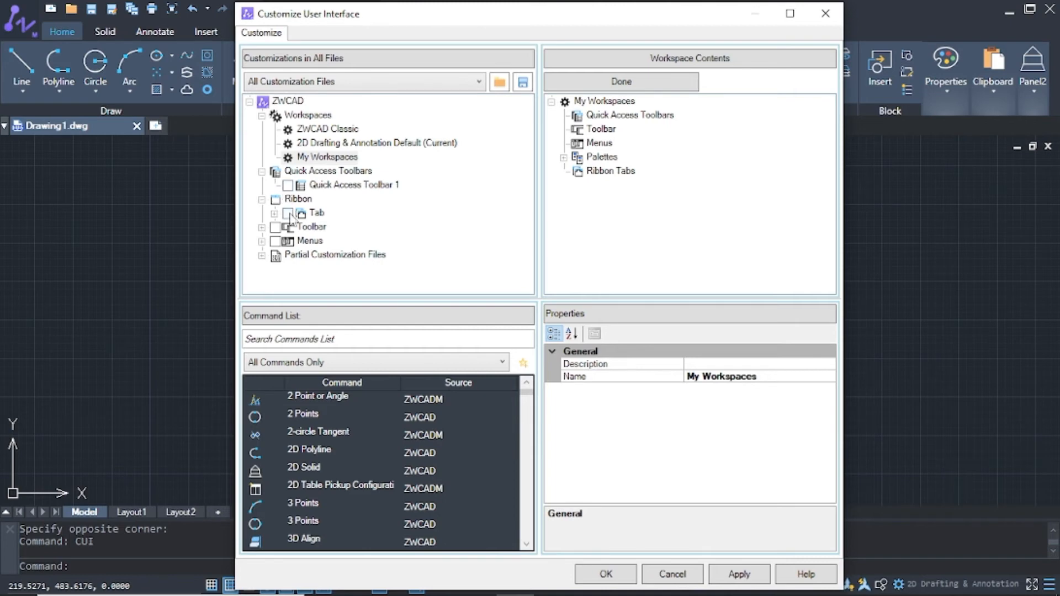
left_click(262, 227)
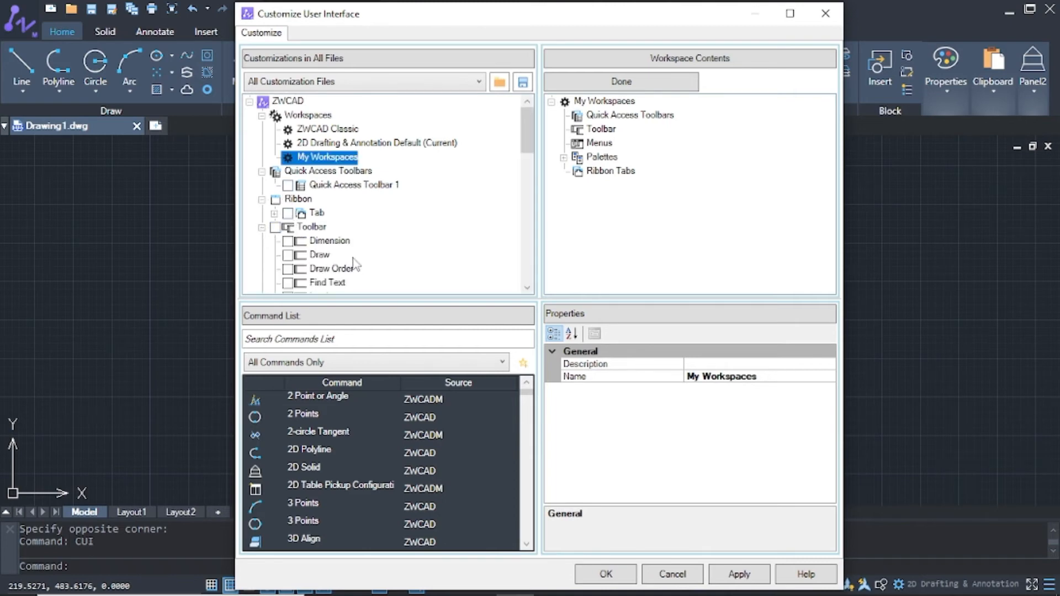
scroll(298, 193, "down", 4)
scroll(317, 158, "up", 2)
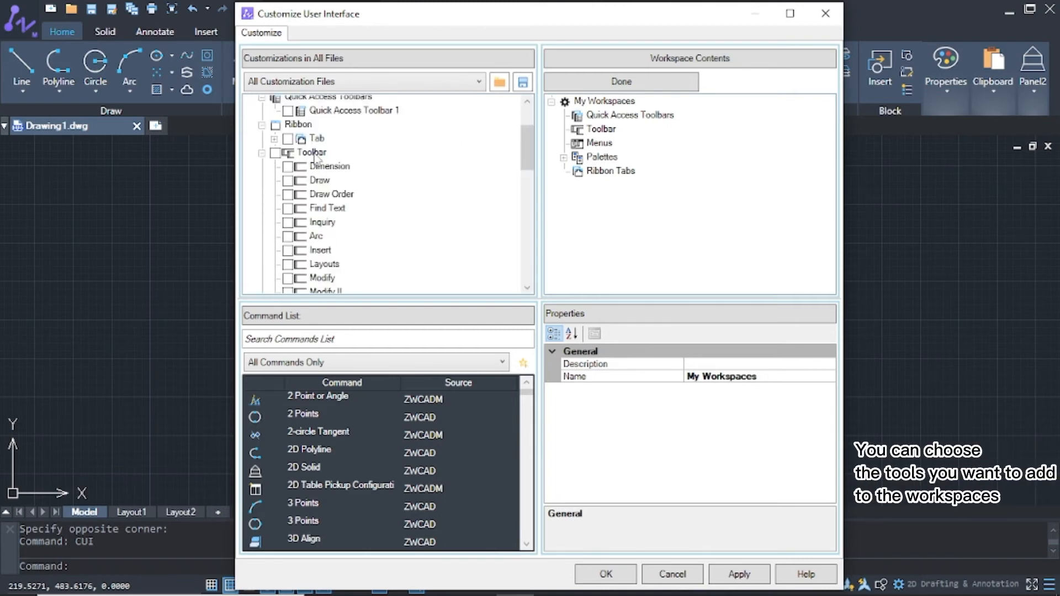
scroll(295, 146, "up", 1)
left_click(287, 148)
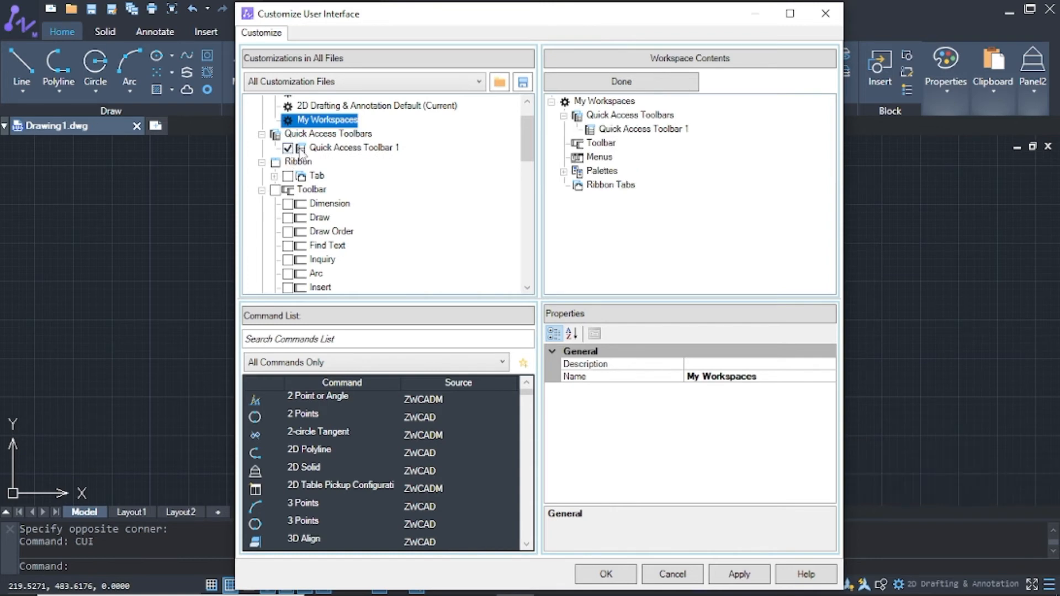
left_click(287, 163)
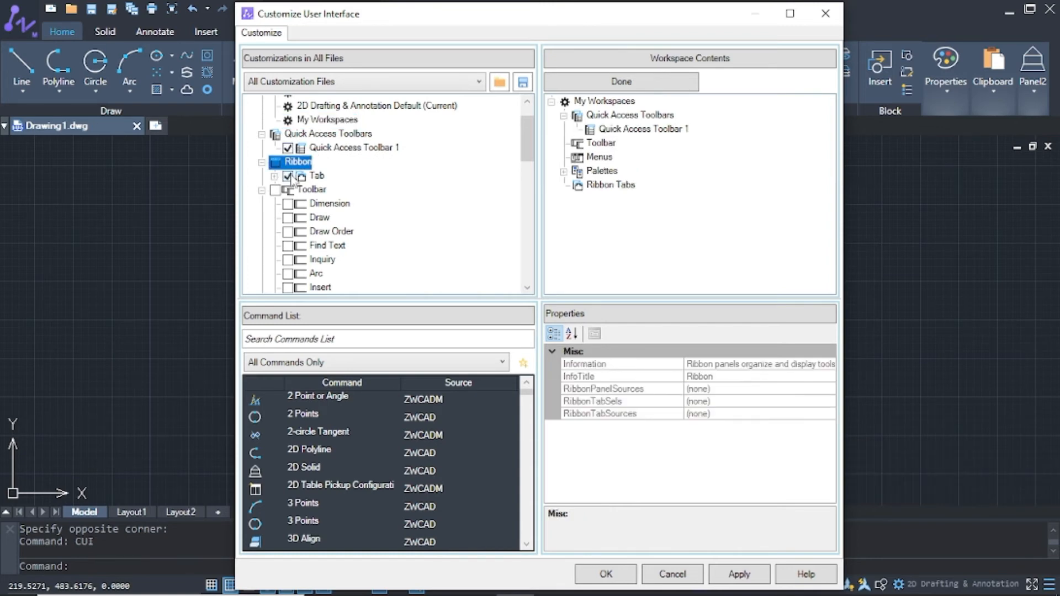
Add the Dimension, Draw, Draw Order, Find Text, Inquiry, Arc and Insert toolbars to My Workspaces
scroll(302, 191, "down", 1)
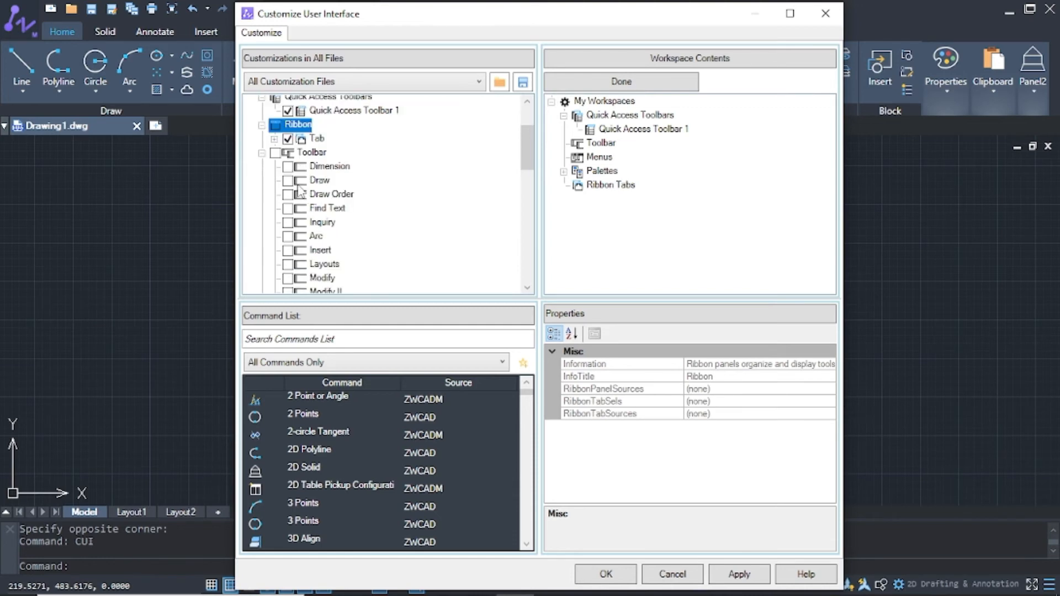
left_click(275, 153)
left_click(275, 154)
scroll(276, 156, "down", 1)
left_click(288, 130)
left_click(288, 143)
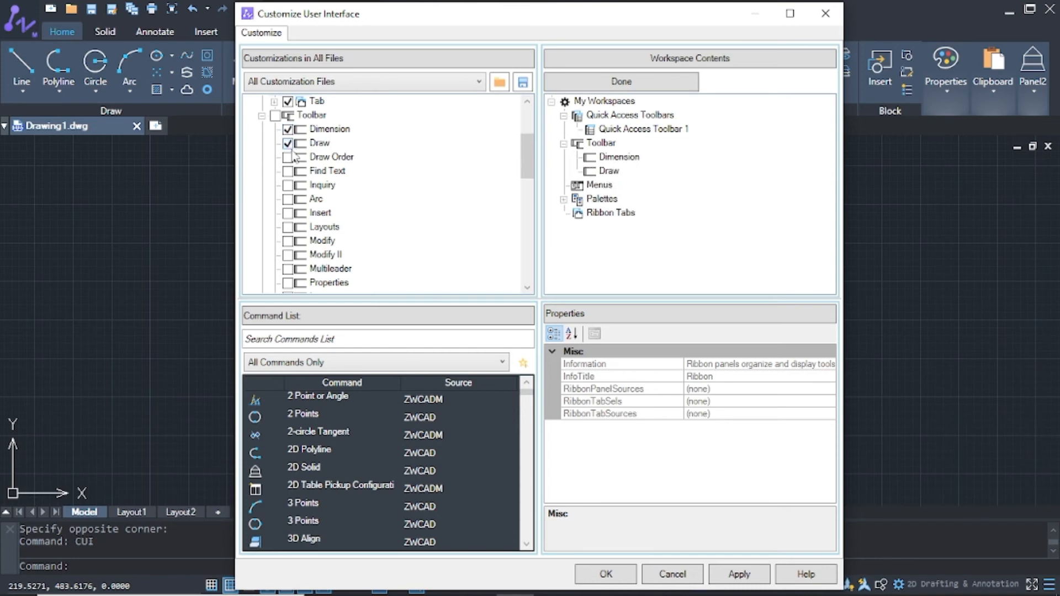
left_click(288, 157)
left_click(287, 171)
left_click(288, 185)
left_click(288, 199)
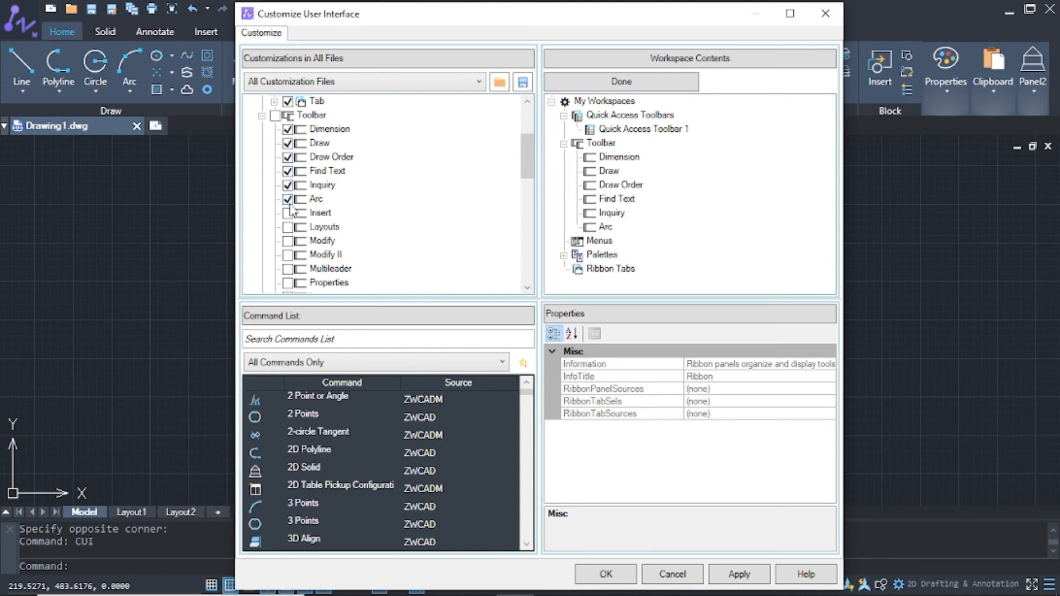
left_click(288, 212)
Add all the menus, from File through ArcGIS, to My Workspaces
scroll(349, 200, "down", 10)
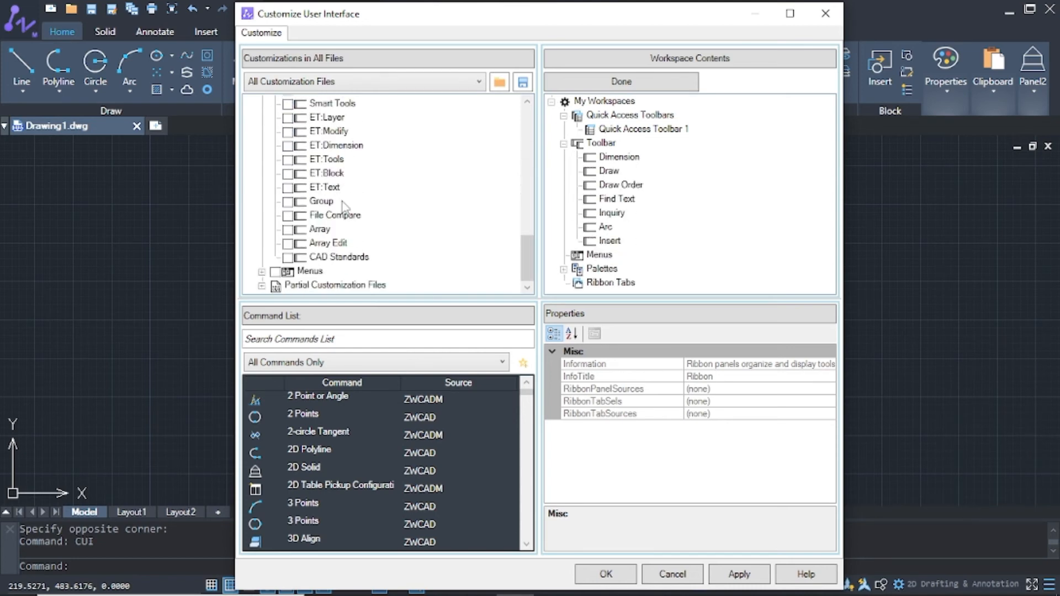
left_click(262, 273)
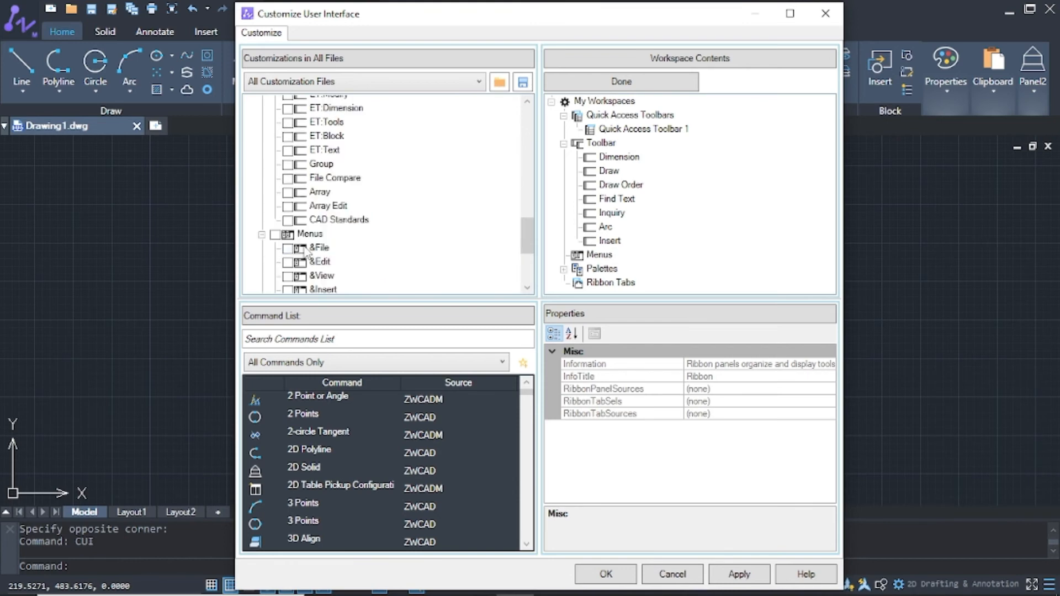
scroll(307, 254, "down", 3)
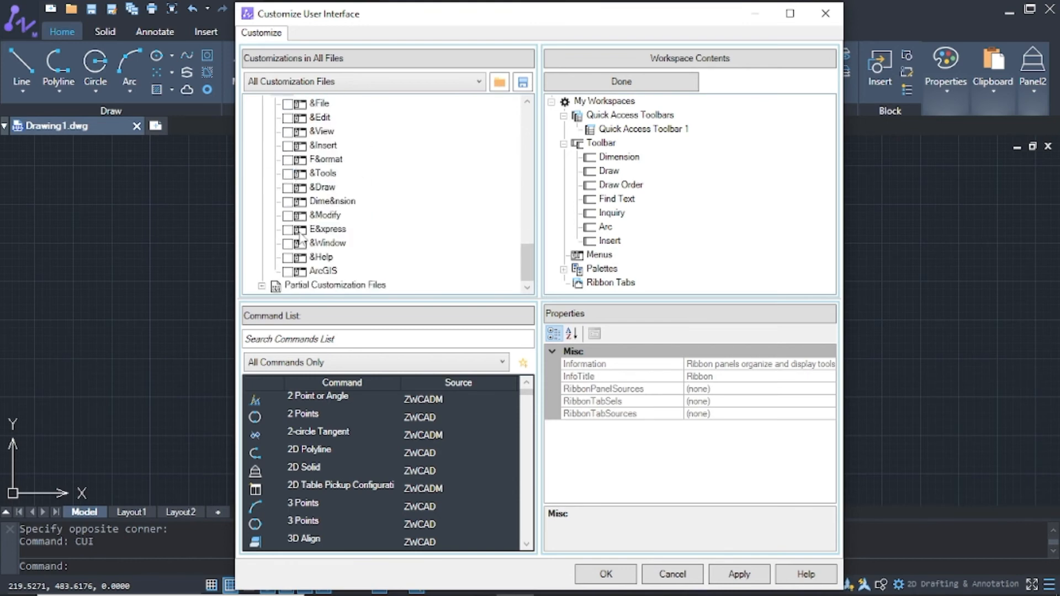
scroll(301, 236, "up", 1)
left_click(274, 131)
scroll(276, 138, "down", 1)
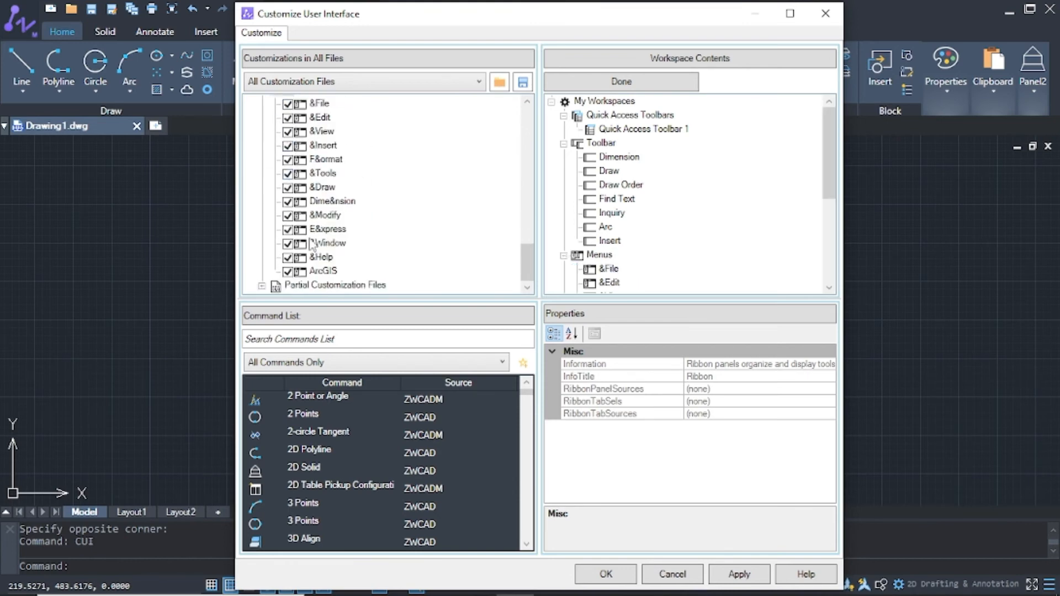
Finish customizing the contents of My Workspaces, apply the user interface changes and close the customization dialog
scroll(270, 282, "down", 1)
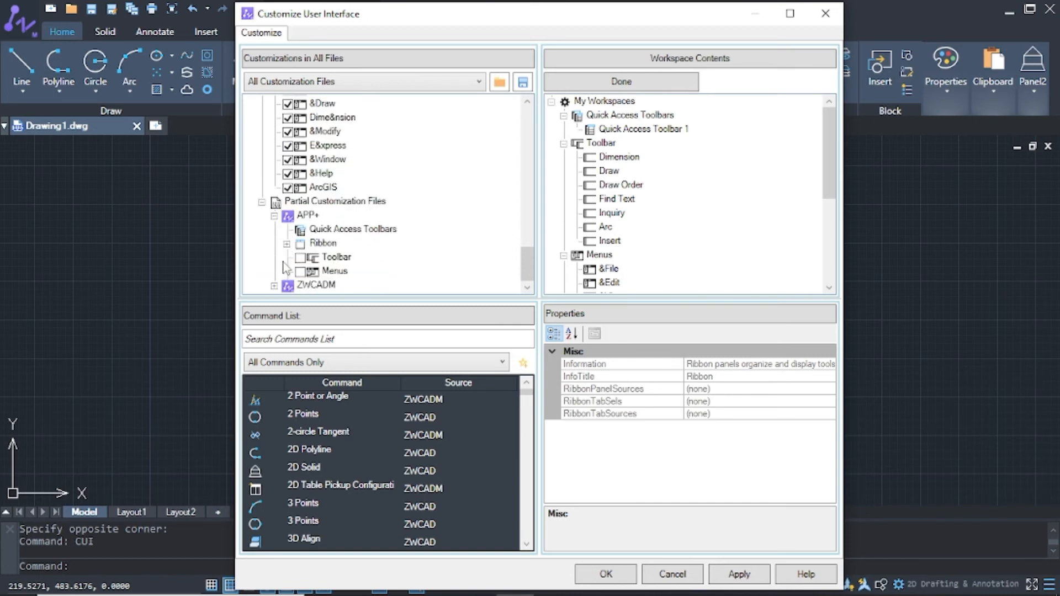
left_click(274, 272)
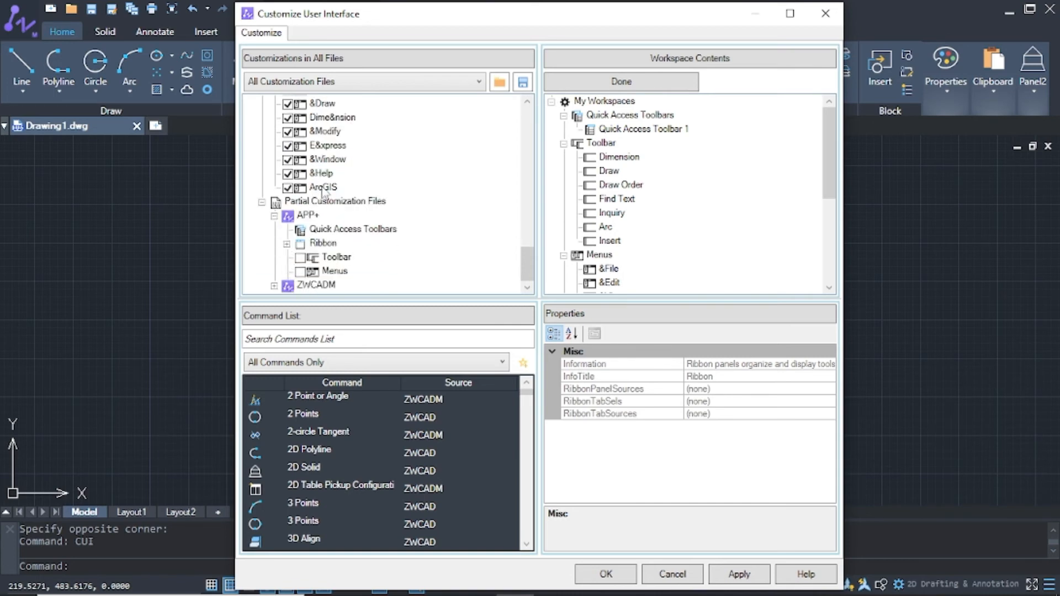
left_click(274, 287)
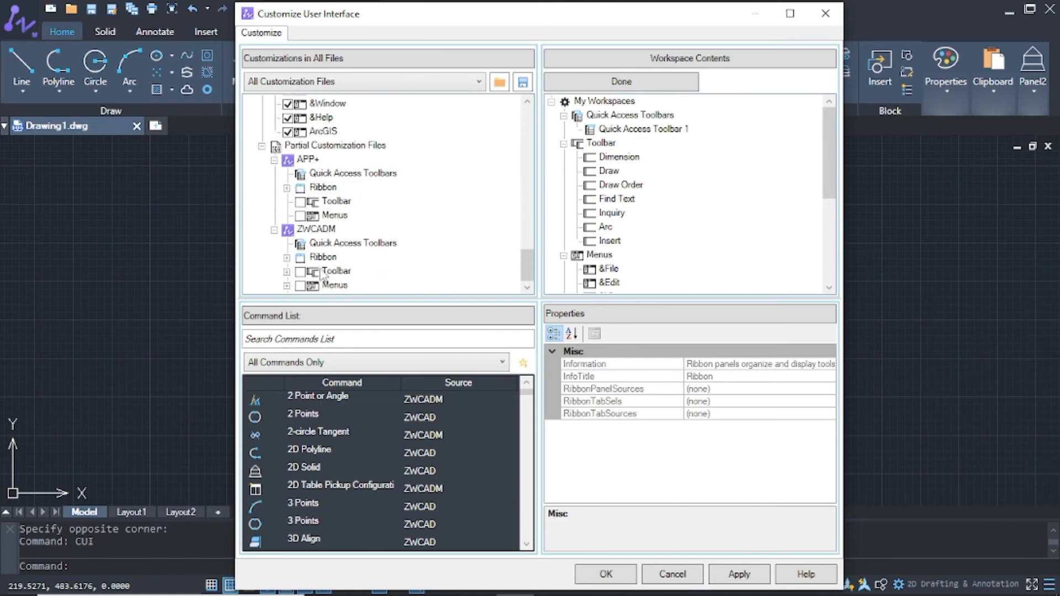
scroll(325, 240, "up", 20)
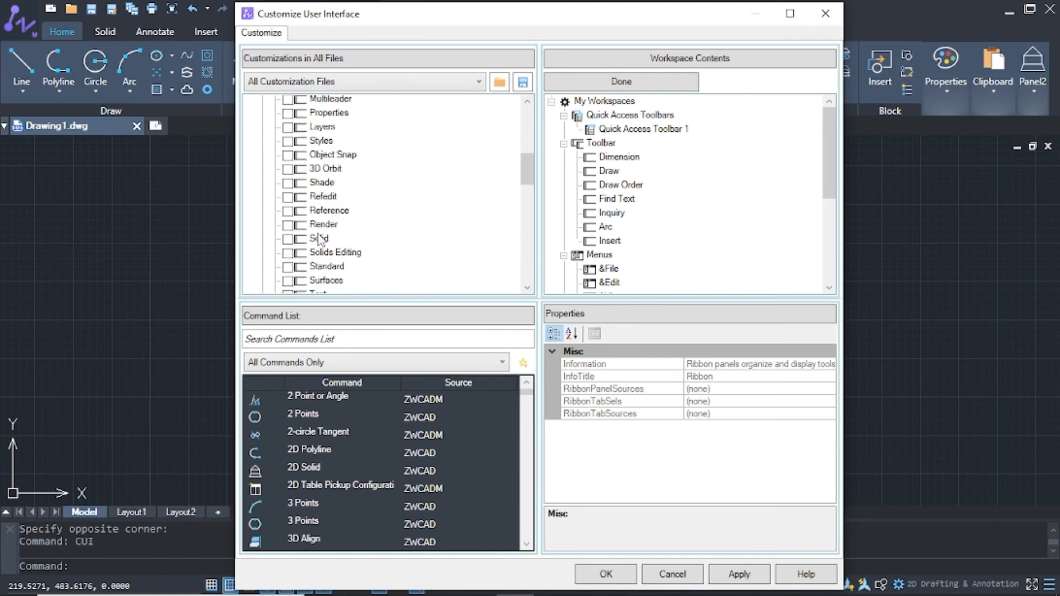
scroll(680, 164, "down", 5)
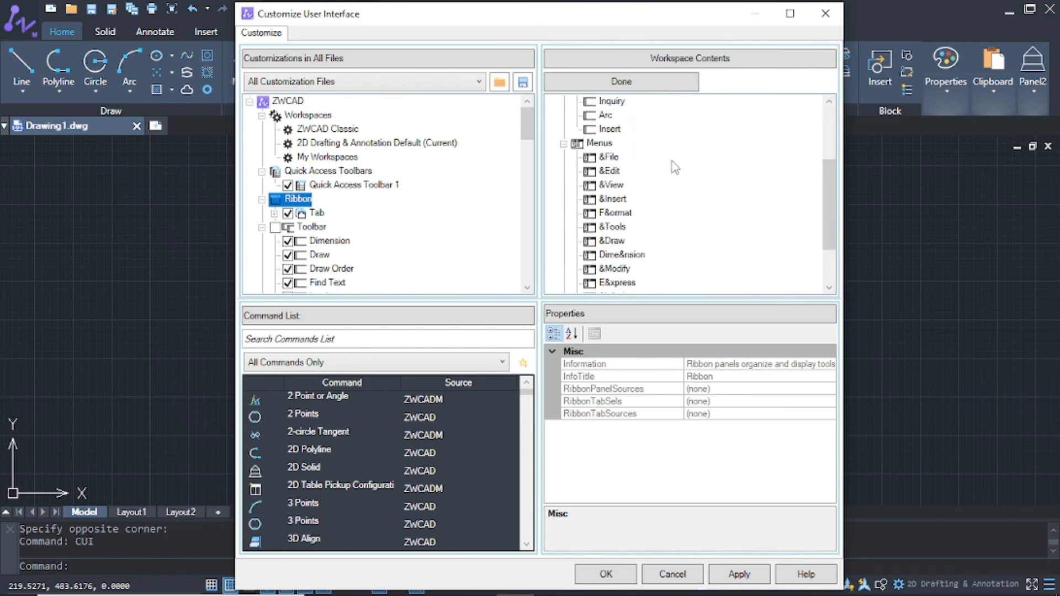
left_click(639, 82)
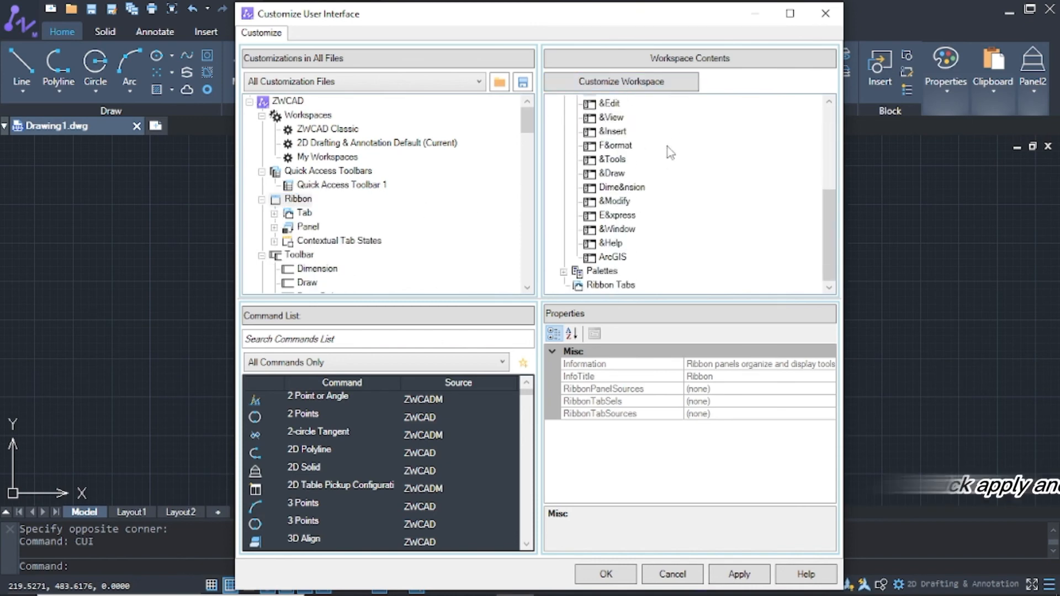
left_click(739, 576)
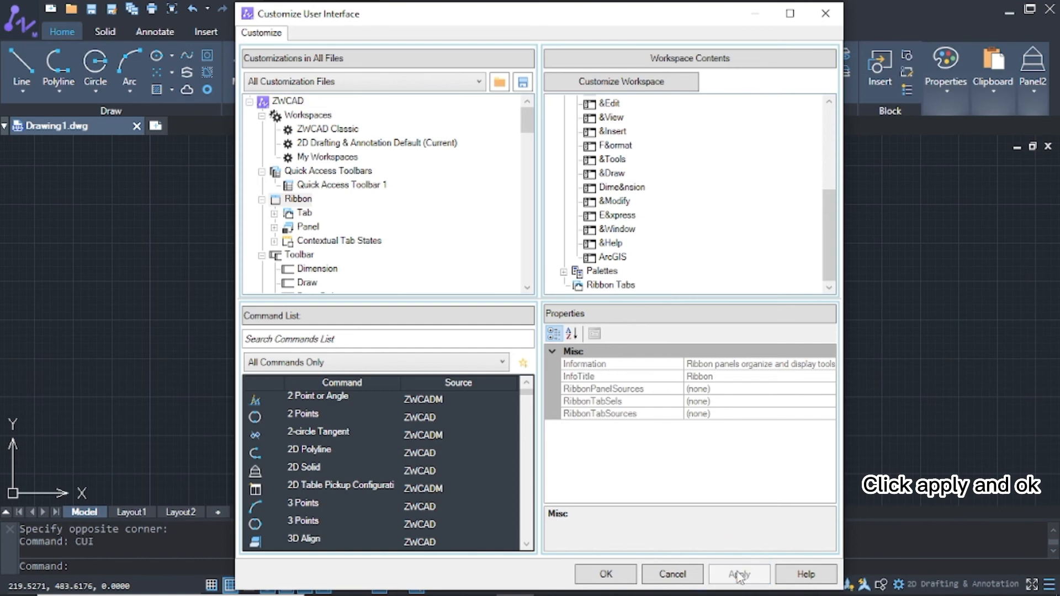
left_click(606, 575)
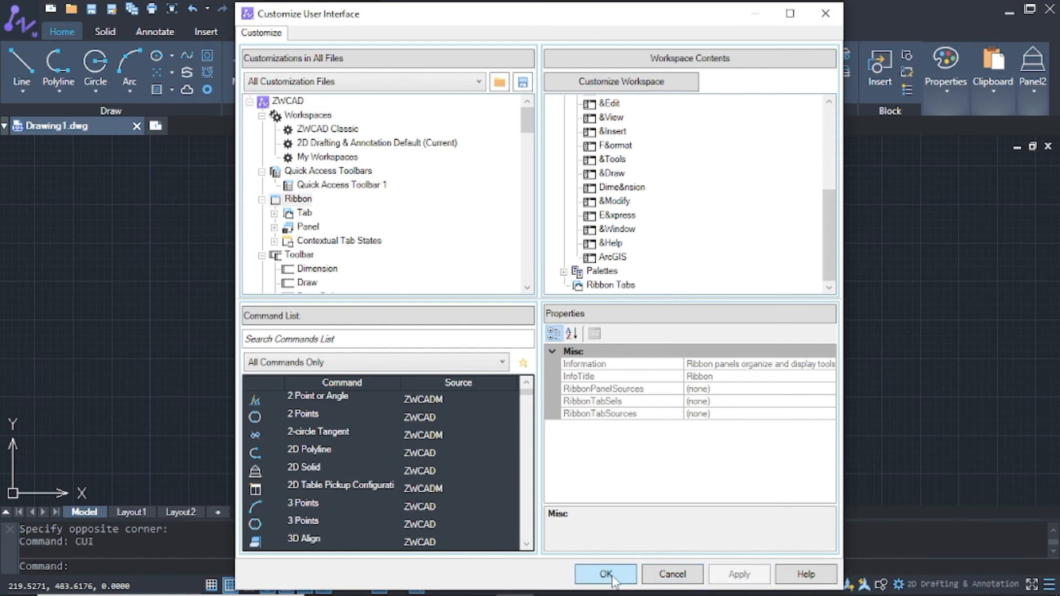
Switch to the My Workspaces workspace and close its floating Dimension, Arc, Find Text, Insert and Inquiry toolbars
left_click(901, 586)
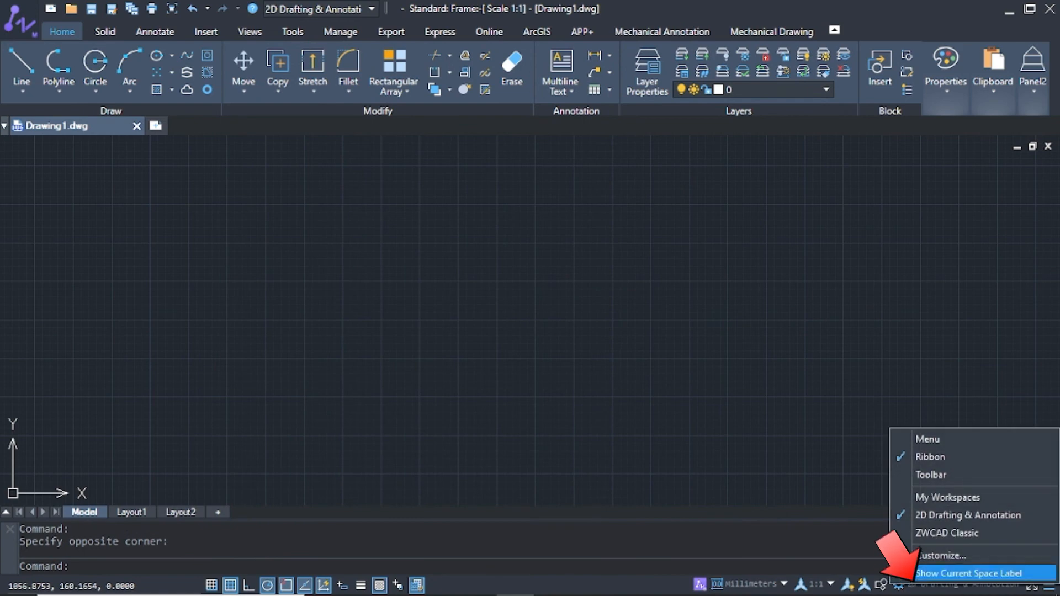
left_click(953, 500)
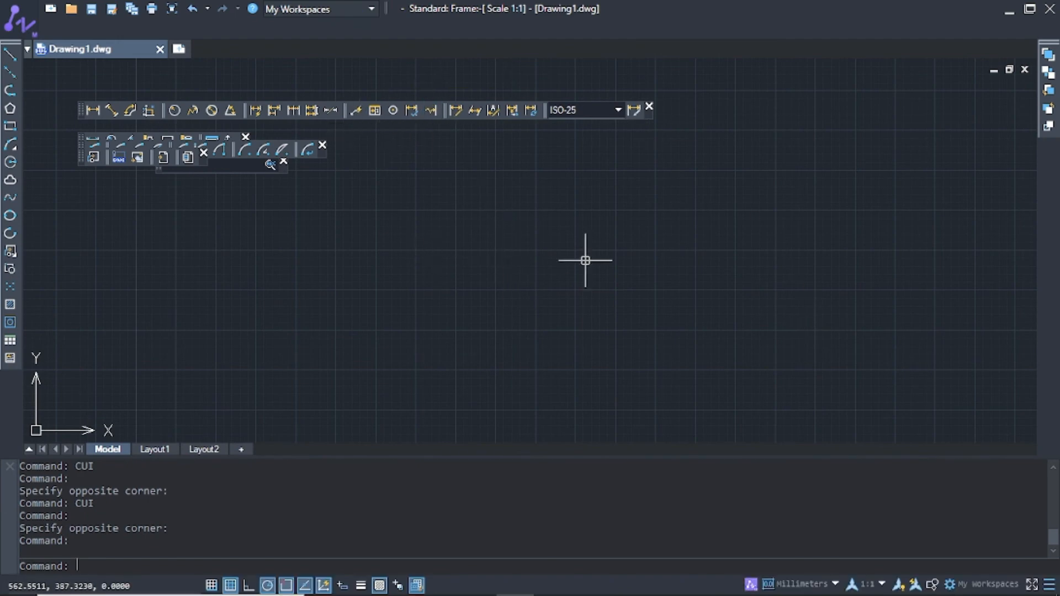
left_click(650, 106)
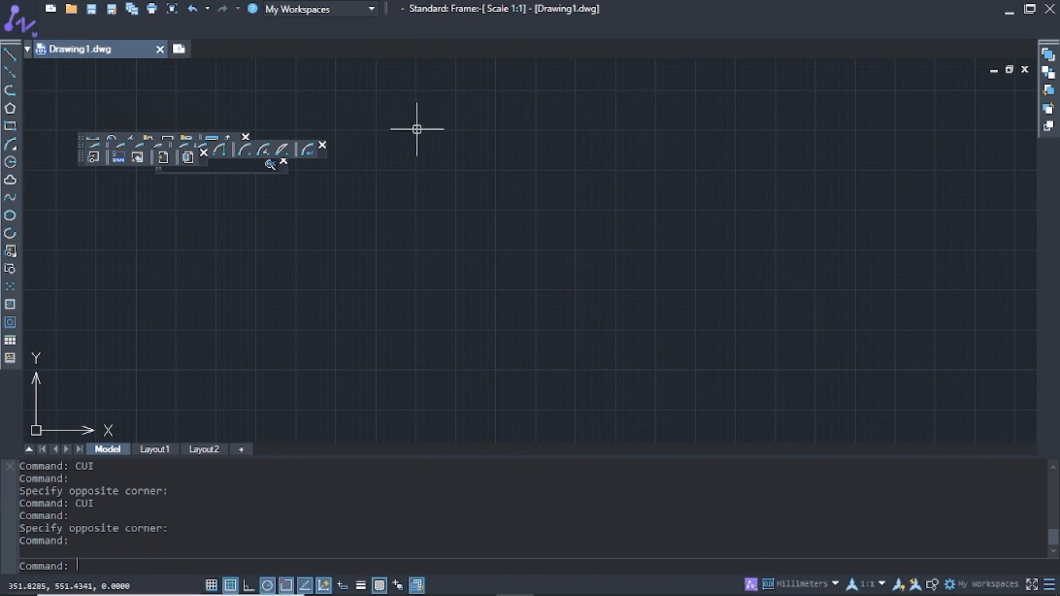
left_click(323, 146)
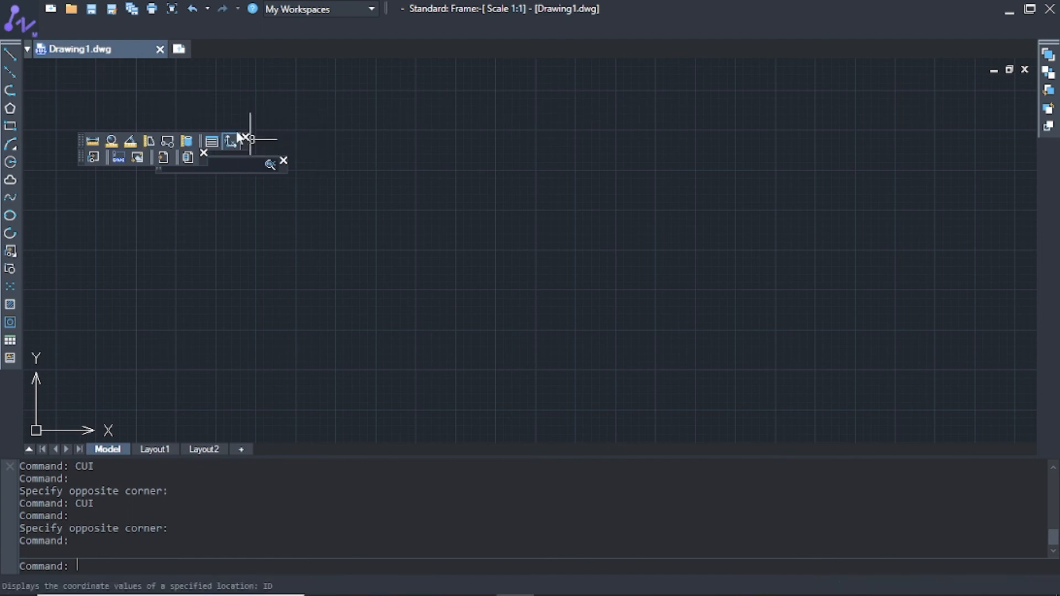
left_click(283, 161)
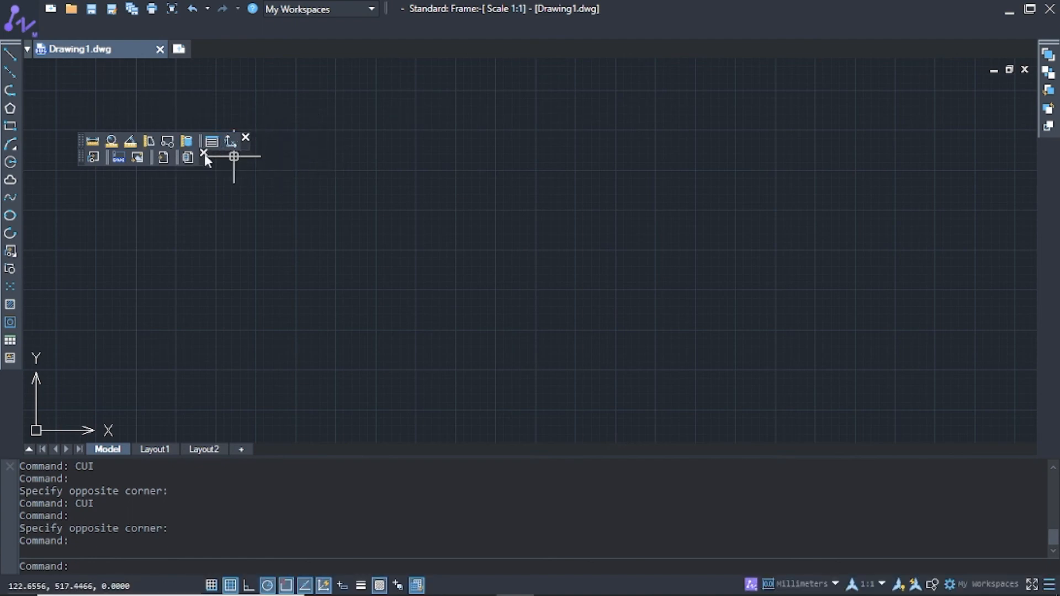
left_click(203, 153)
left_click(245, 137)
Reselect the My Workspaces workspace, and switch back to the 2D Drafting & Annotation workspace
left_click(317, 9)
left_click(320, 61)
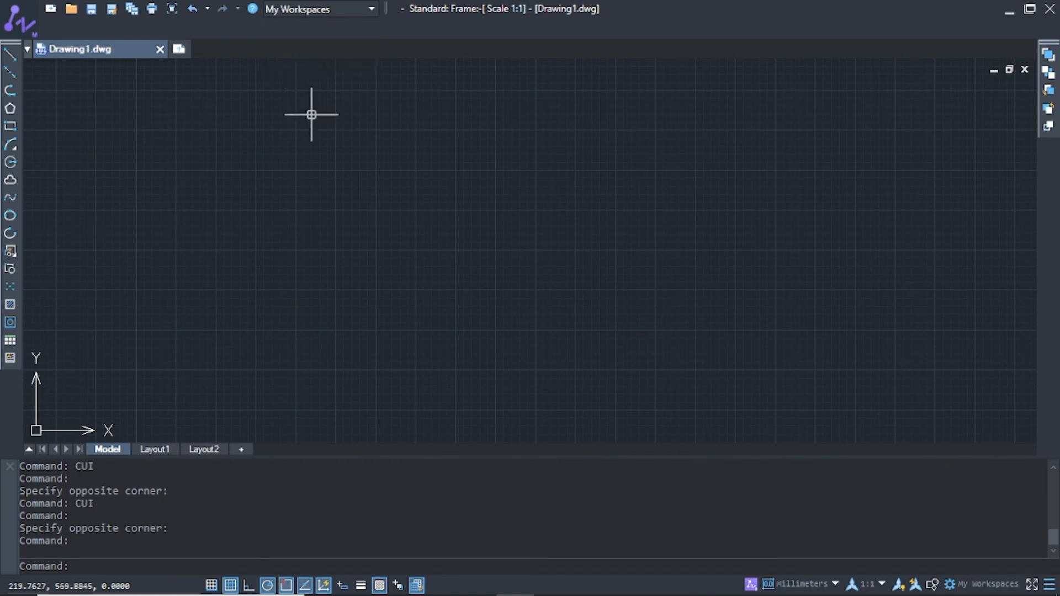
left_click(333, 9)
left_click(334, 45)
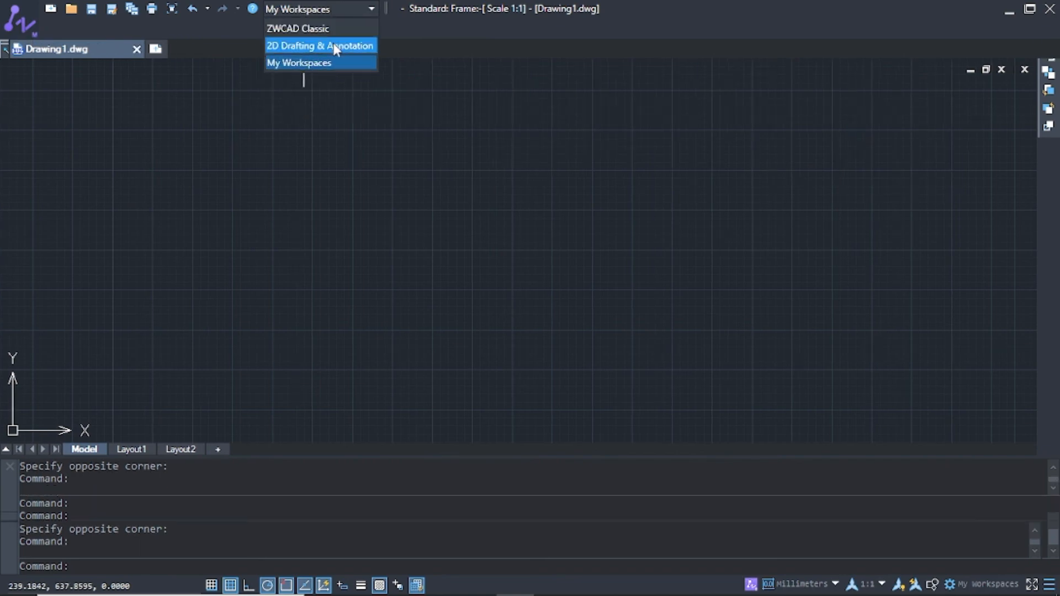